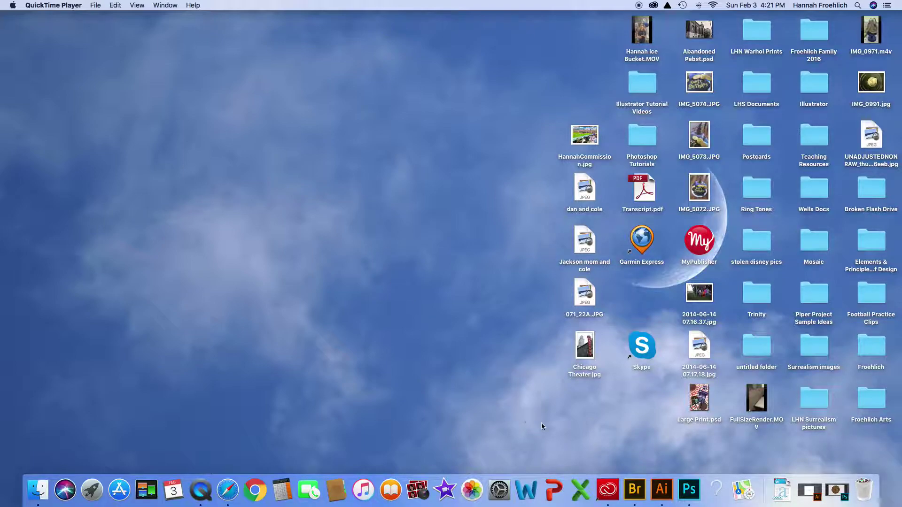
# Step: Switch to Photoshop and look over the open Ash Bark.png and Pine Cone Bottom.jpg images
pyautogui.click(689, 489)
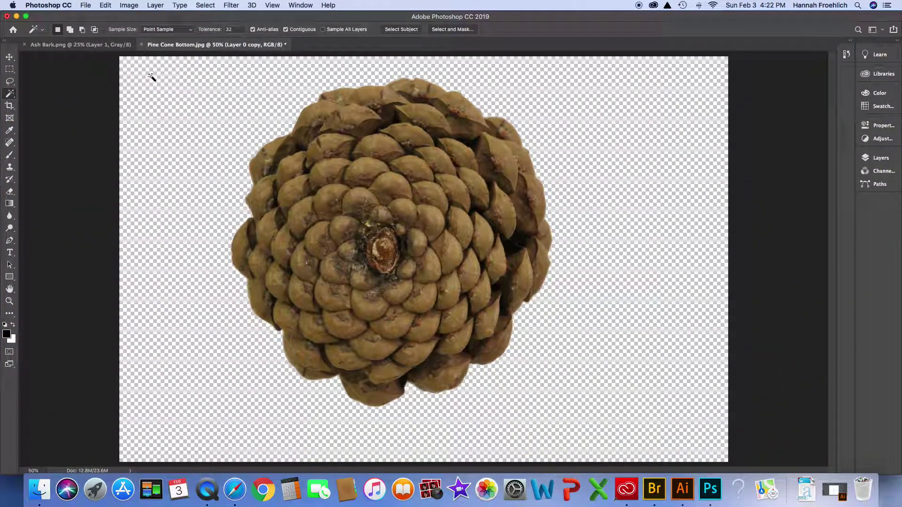
pyautogui.click(96, 45)
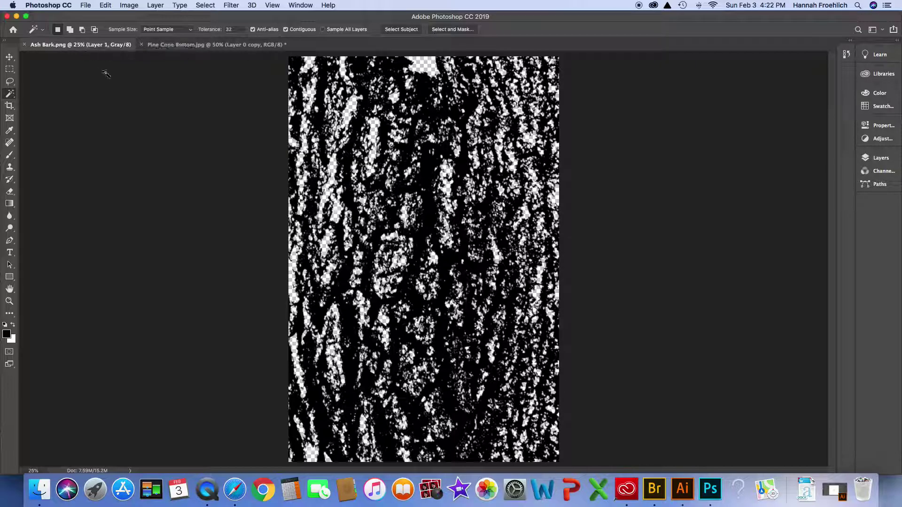
pyautogui.click(197, 45)
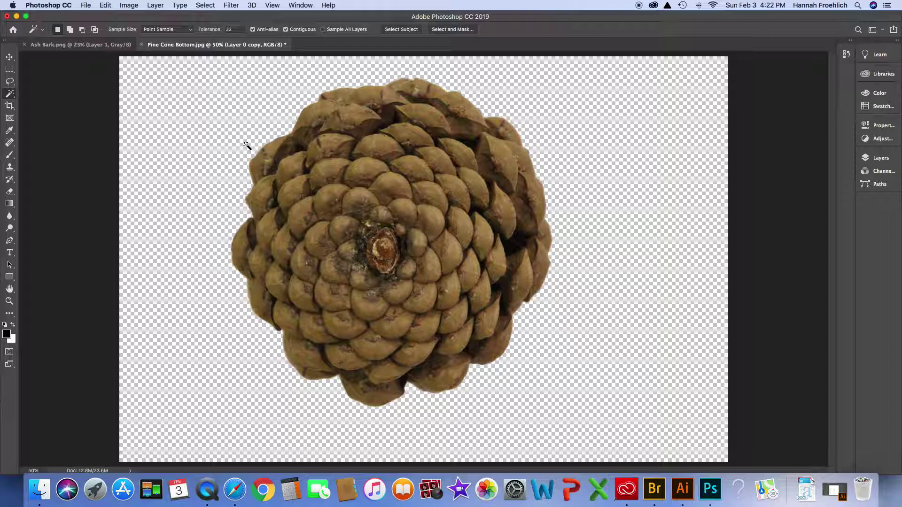
# Step: Start a new document and name it Texture Composite Image
pyautogui.click(86, 5)
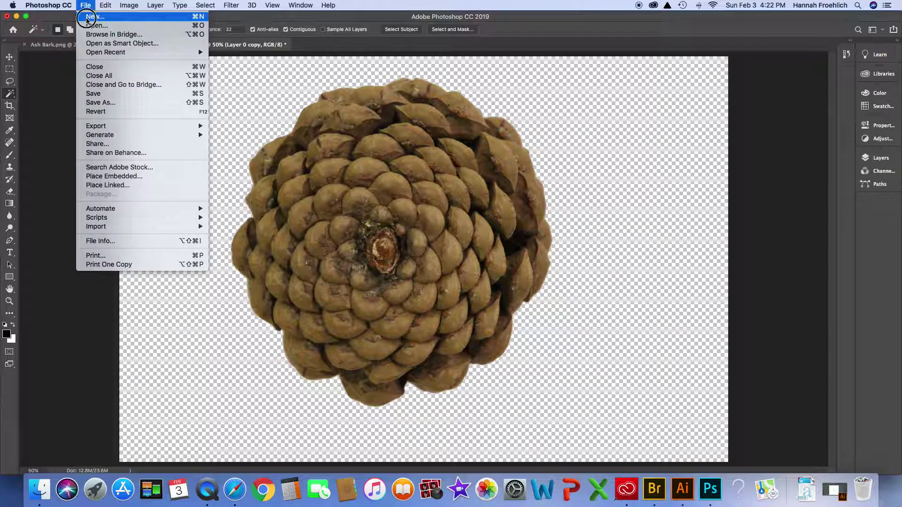
pyautogui.click(86, 20)
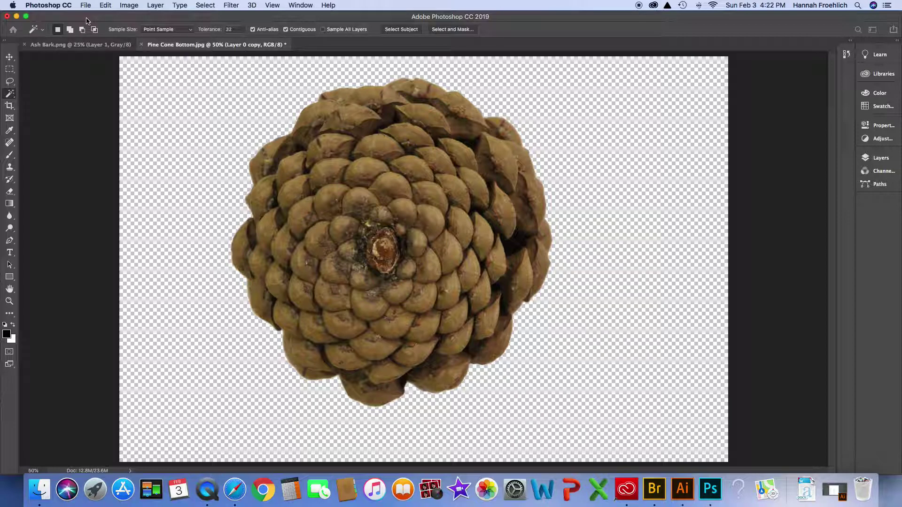
pyautogui.press('super+n')
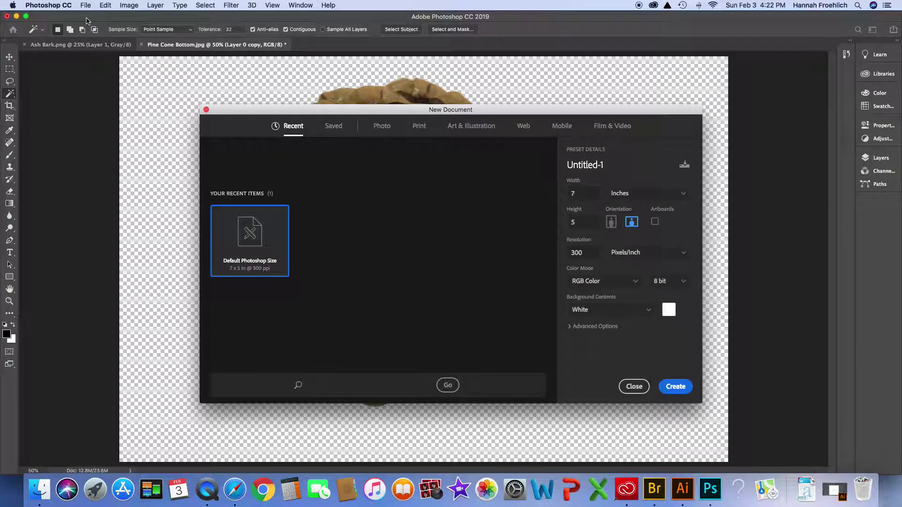
pyautogui.click(607, 165)
pyautogui.doubleClick(606, 166)
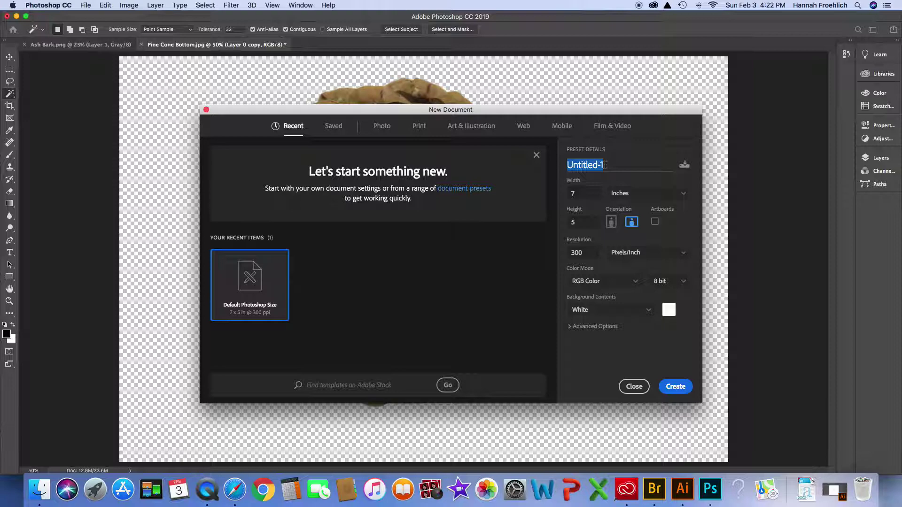
pyautogui.write('Natural')
pyautogui.press('BackSpace')
pyautogui.press('BackSpace')
pyautogui.press('BackSpace')
pyautogui.press('BackSpace')
pyautogui.press('BackSpace')
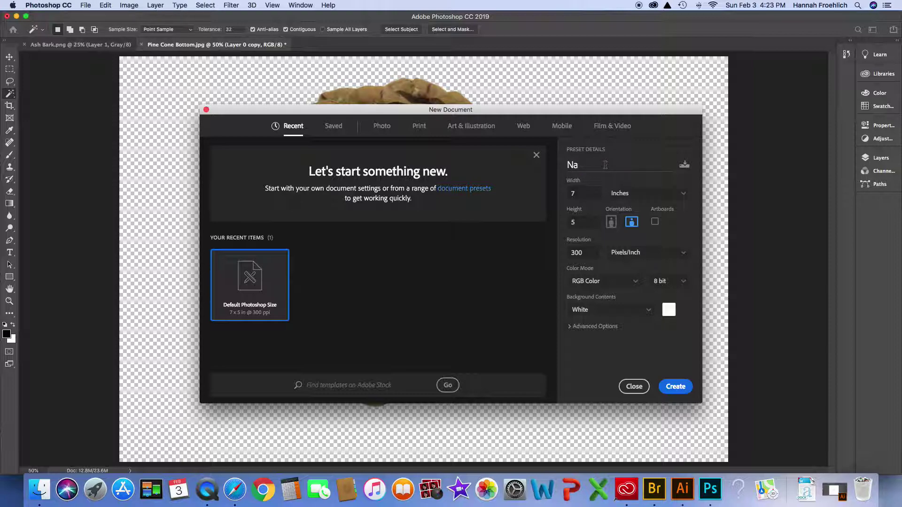
pyautogui.write('Texture Composit')
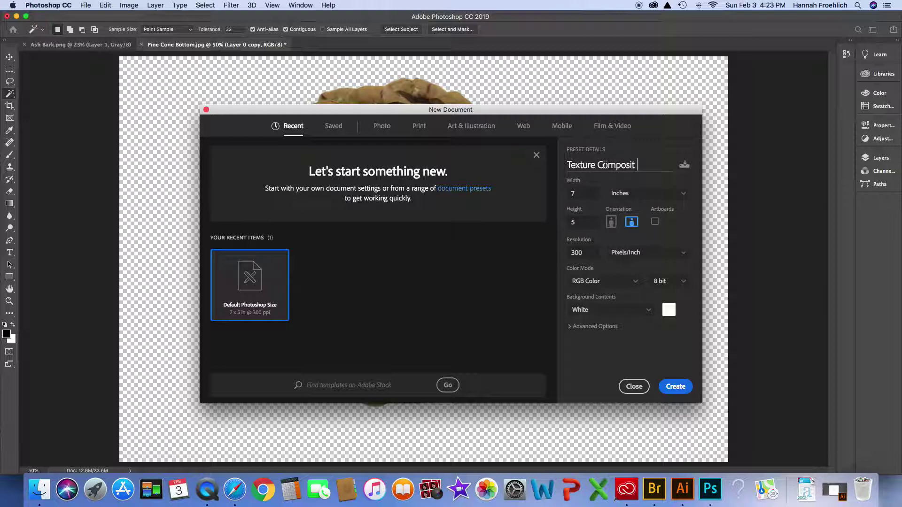
pyautogui.write('e Image')
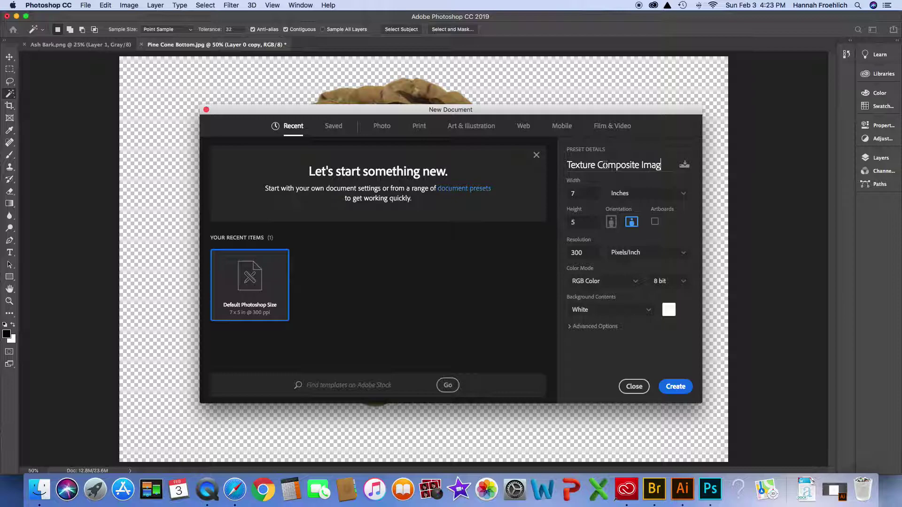
# Step: Create the document at 24 by 36 inches in portrait orientation with CMYK Color mode
pyautogui.click(580, 194)
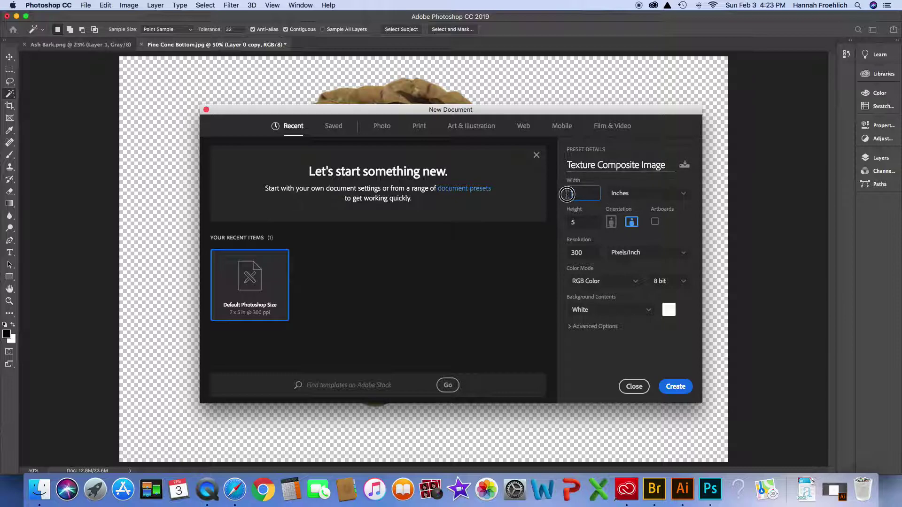
pyautogui.write('24')
pyautogui.click(569, 222)
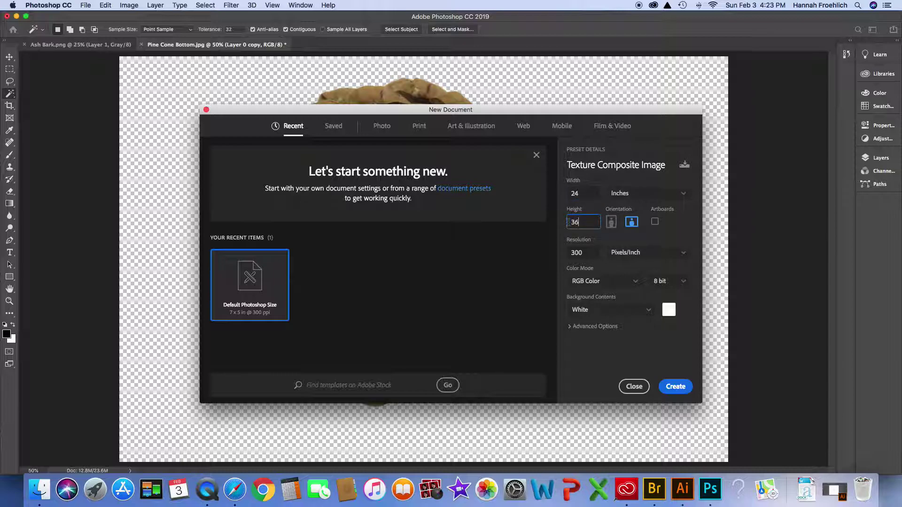
pyautogui.click(611, 222)
pyautogui.click(636, 283)
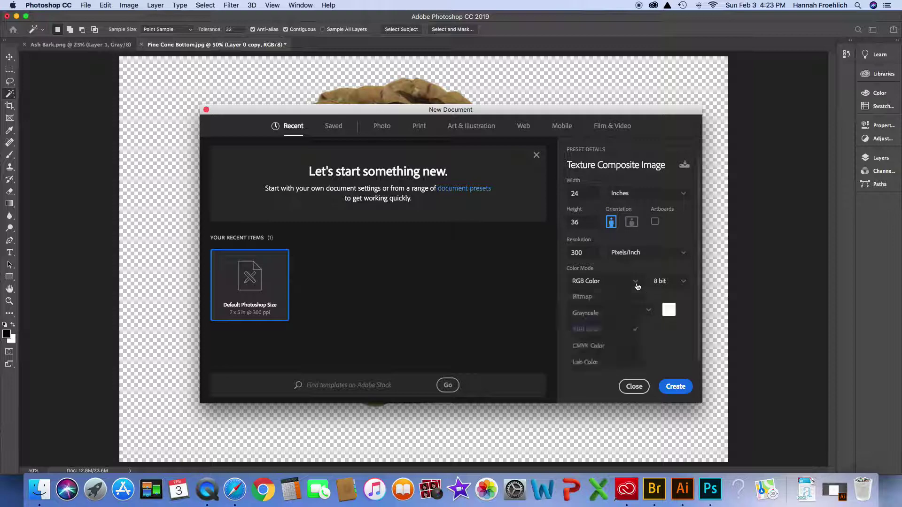
pyautogui.click(609, 350)
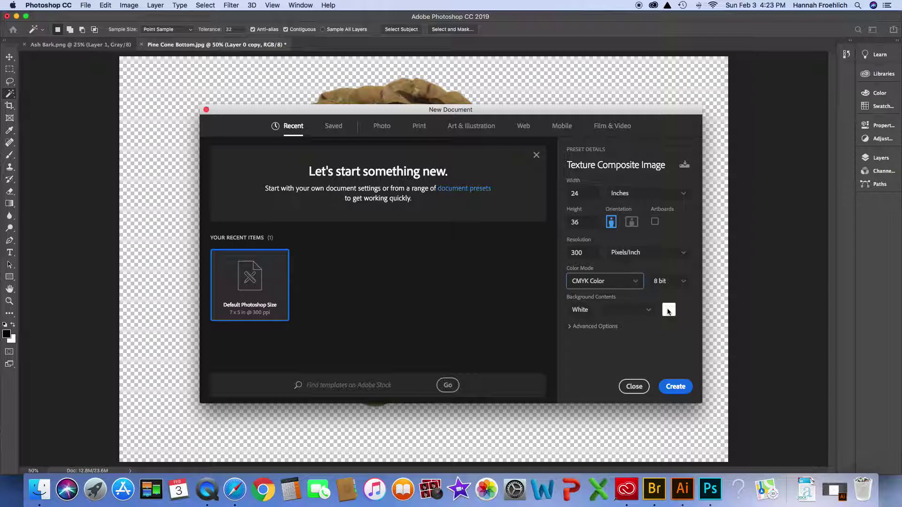
pyautogui.click(675, 386)
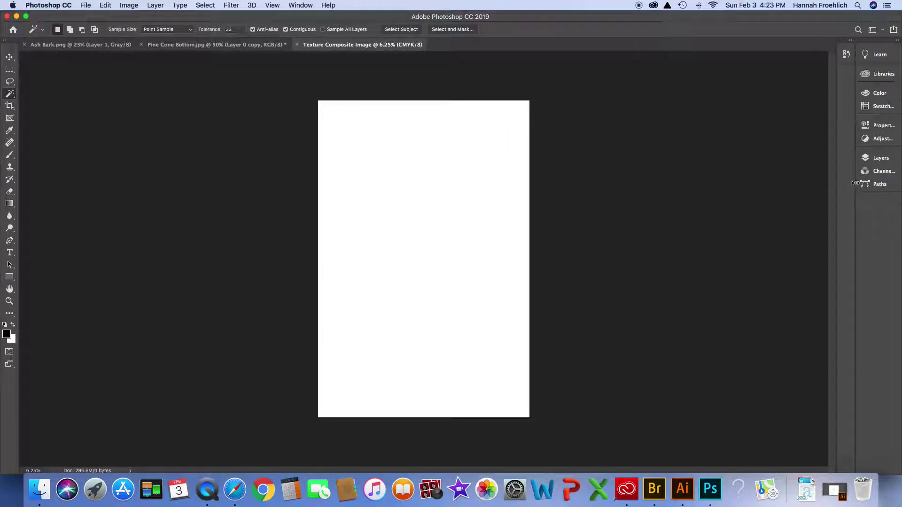
# Step: Copy the cut-out pine cone from Pine Cone Bottom.jpg and paste it into the Texture Composite Image document
pyautogui.click(880, 159)
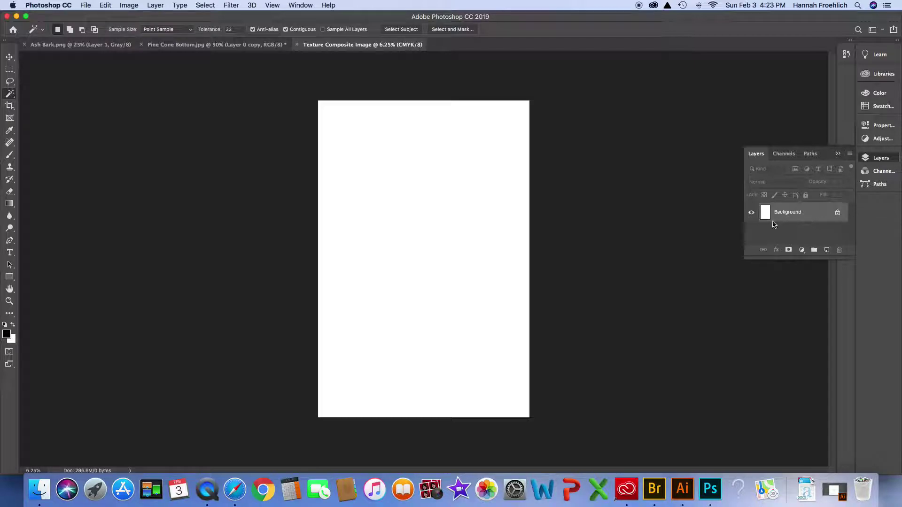
pyautogui.click(201, 49)
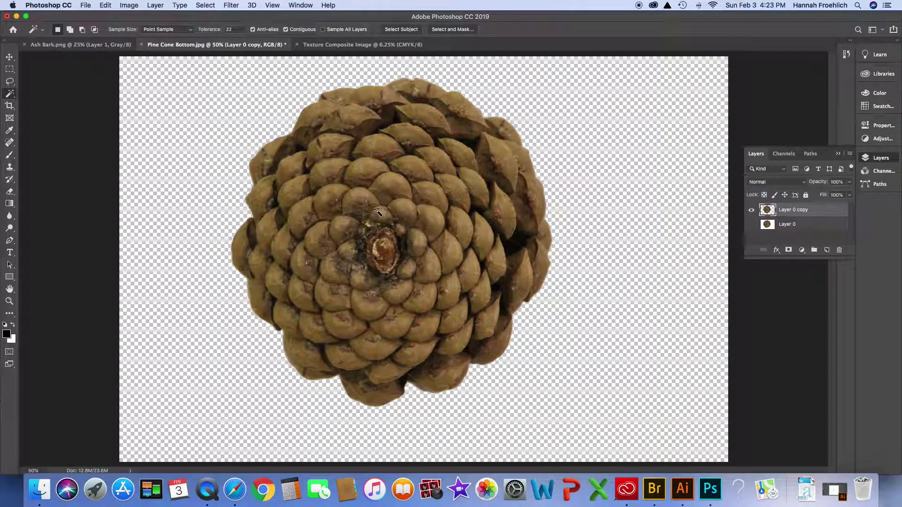
pyautogui.click(377, 212)
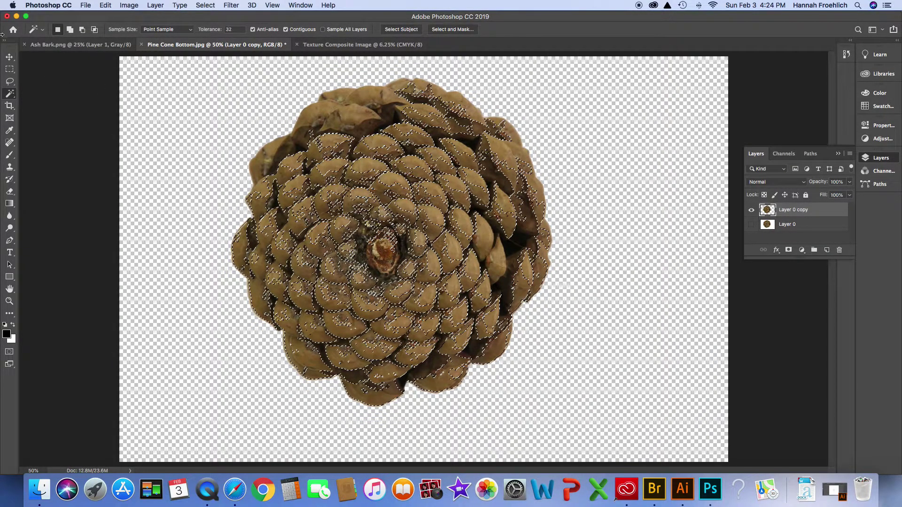
pyautogui.press('super+d')
pyautogui.click(9, 56)
pyautogui.moveTo(364, 184); pyautogui.dragTo(378, 168)
pyautogui.click(351, 46)
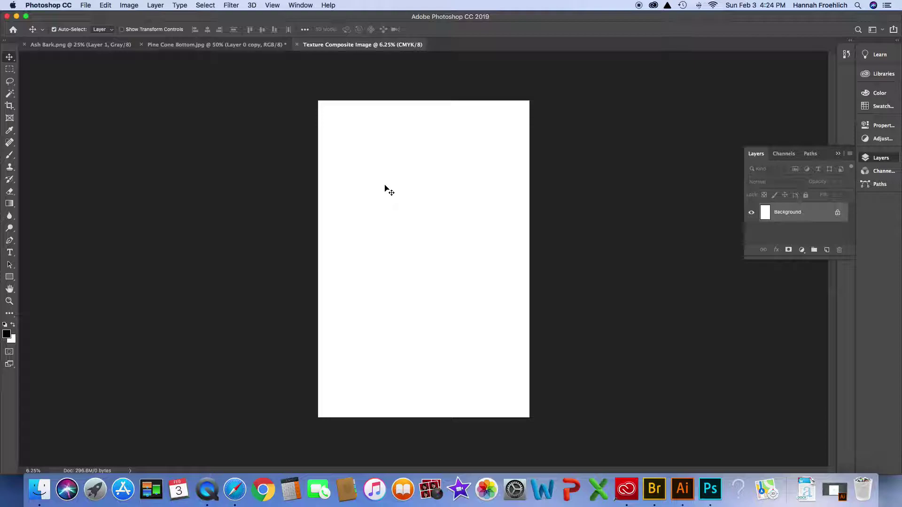
pyautogui.press('super+v')
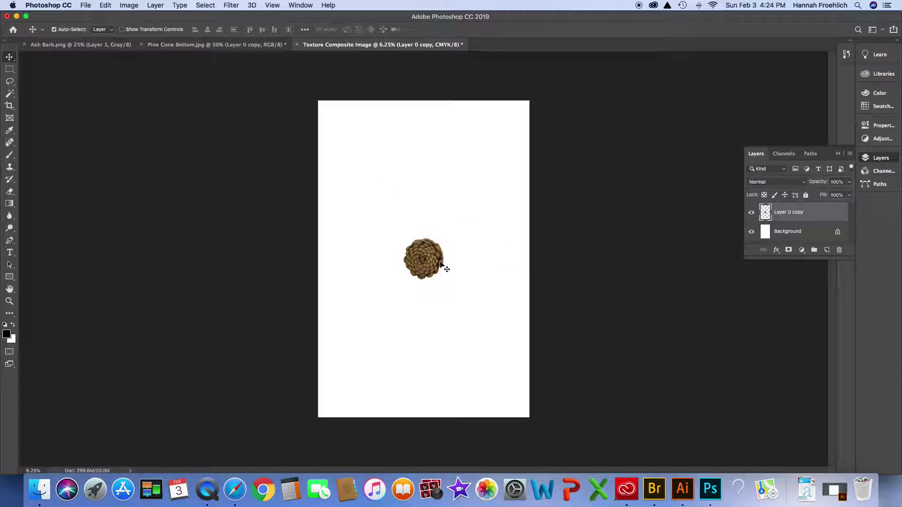
# Step: Move the pasted pine cone to the canvas's upper-right area and back to its upper middle
pyautogui.moveTo(425, 258); pyautogui.dragTo(494, 151)
pyautogui.click(407, 197)
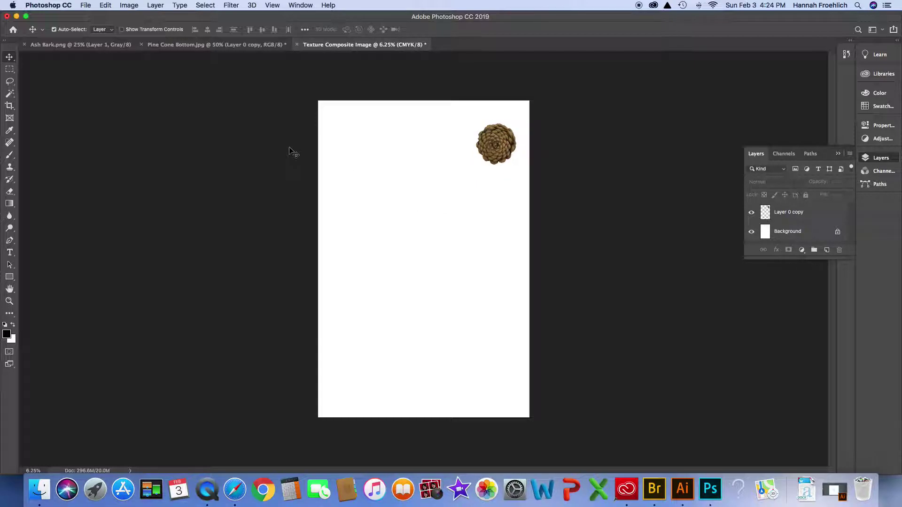
pyautogui.moveTo(493, 144); pyautogui.dragTo(420, 195)
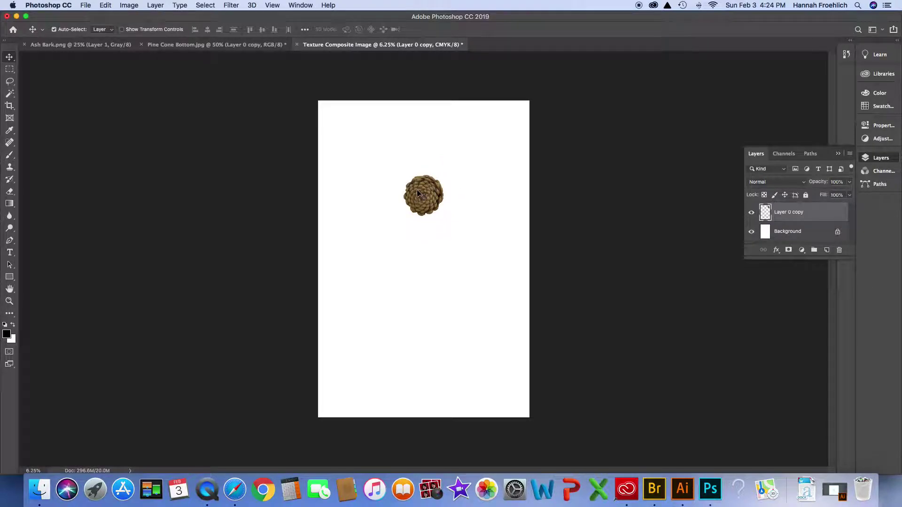
pyautogui.click(417, 213)
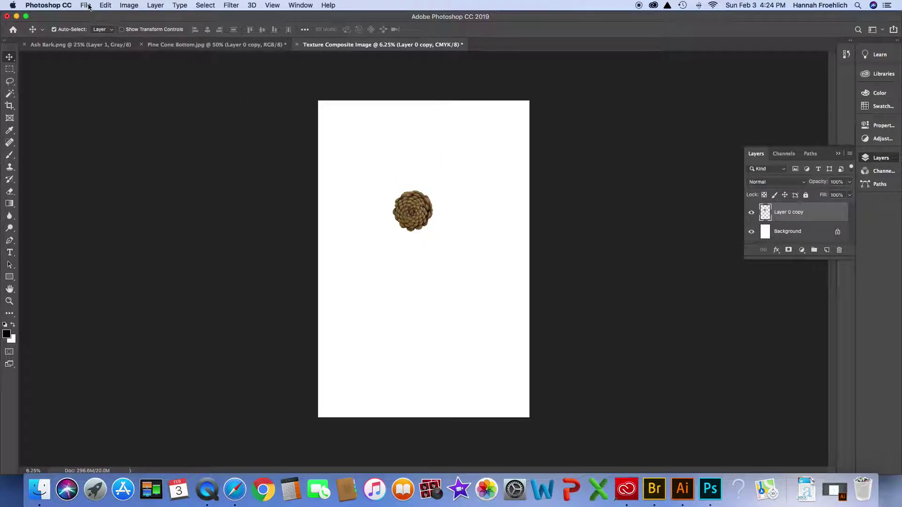
# Step: Scale the pine cone up to about 196% and place it partly beyond the canvas's upper-right corner
pyautogui.click(104, 6)
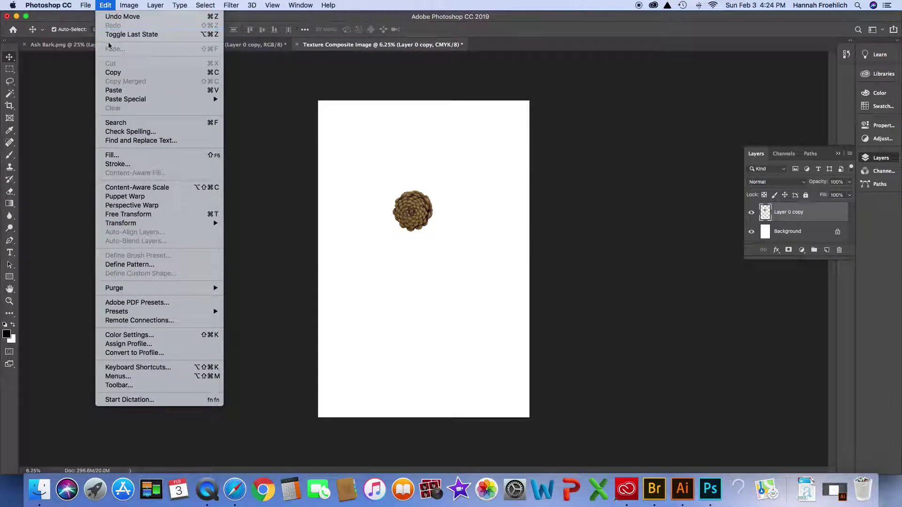
pyautogui.moveTo(168, 226)
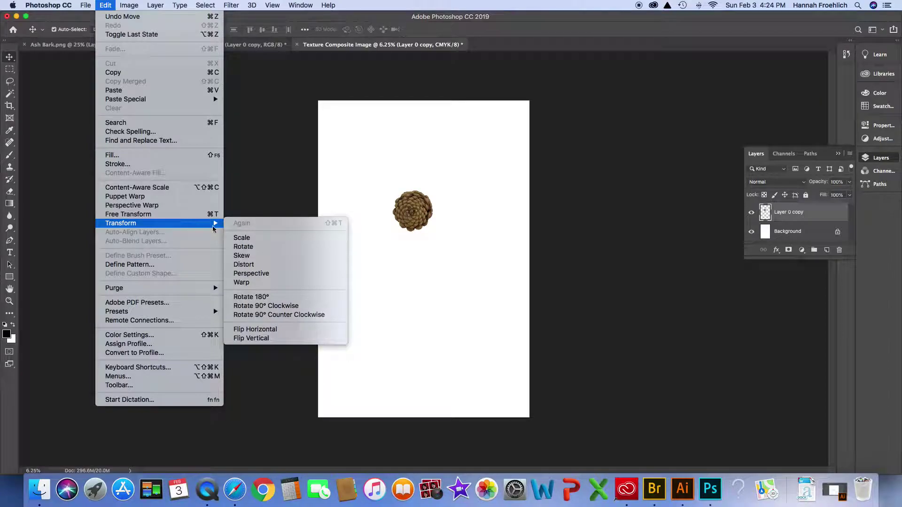
pyautogui.click(242, 238)
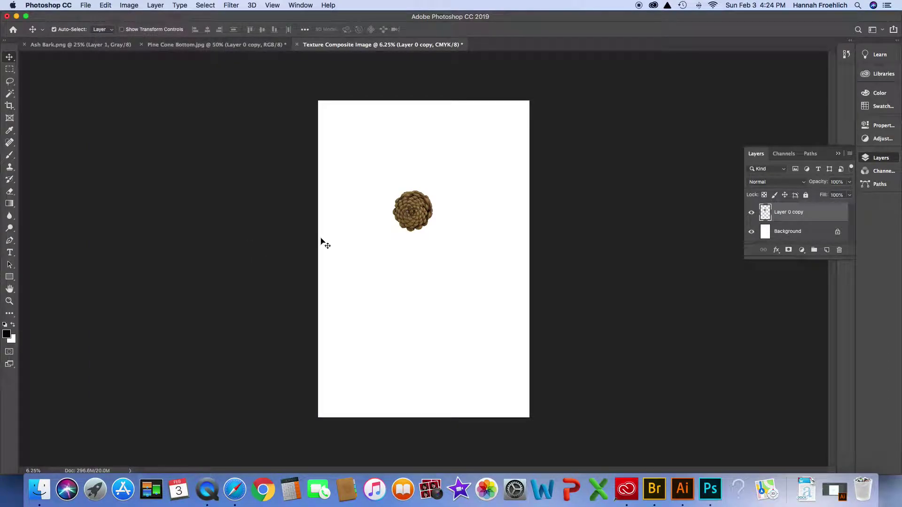
pyautogui.moveTo(432, 192); pyautogui.dragTo(475, 156)
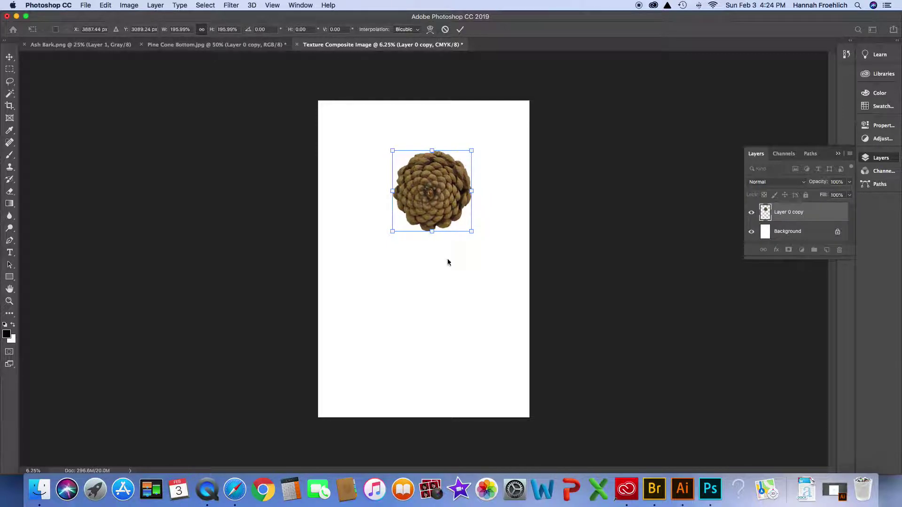
pyautogui.moveTo(431, 188); pyautogui.dragTo(499, 129)
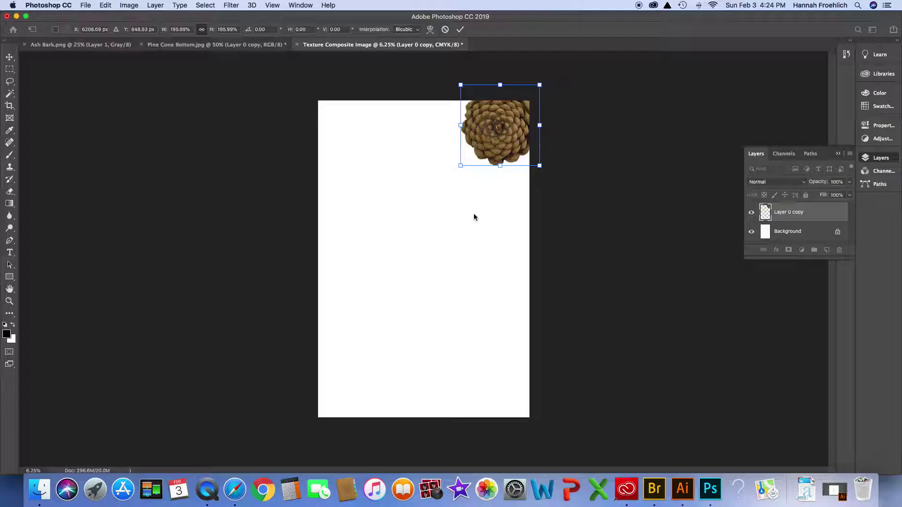
pyautogui.press('Return')
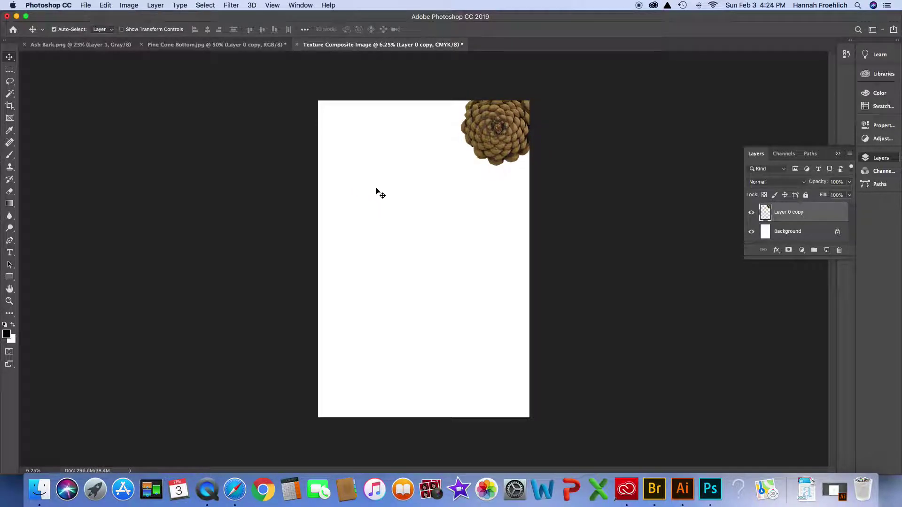
# Step: Paste a second pine cone overlapping the large one's left edge and move its layer below the large pine cone's
pyautogui.click(391, 218)
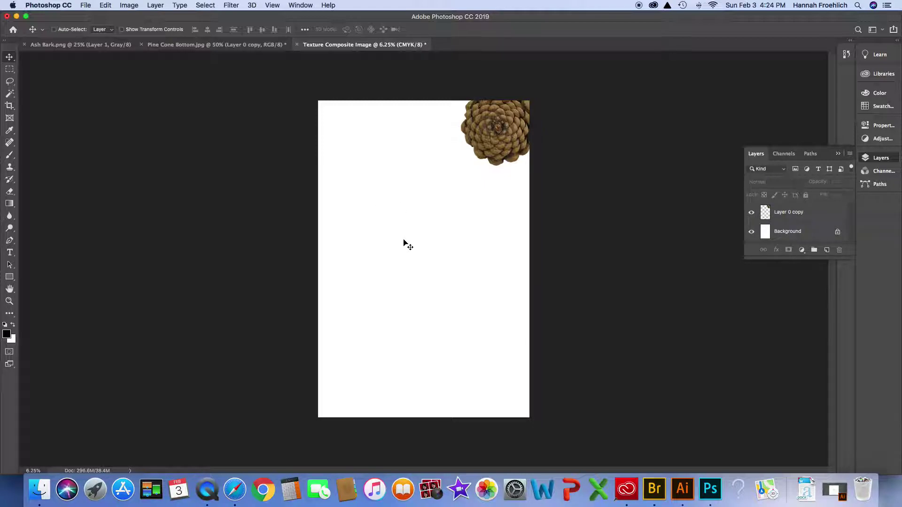
pyautogui.press('super+v')
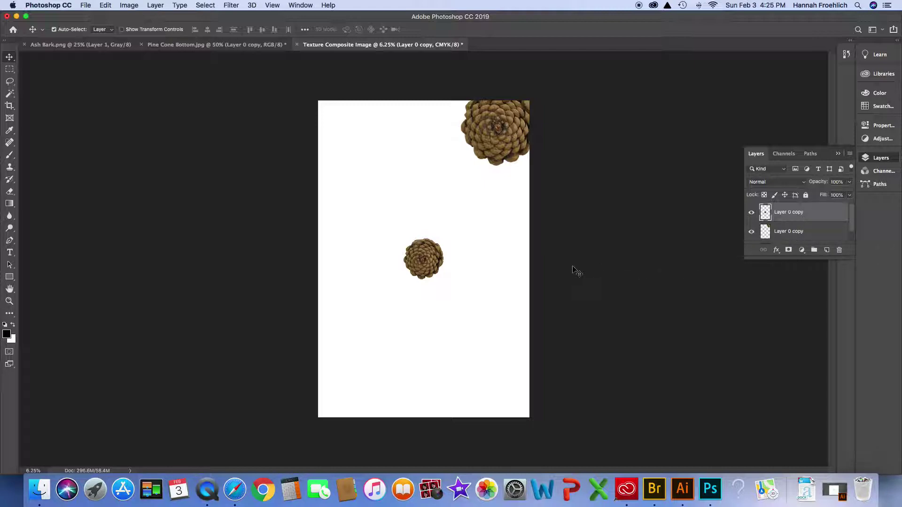
pyautogui.moveTo(424, 256); pyautogui.dragTo(465, 136)
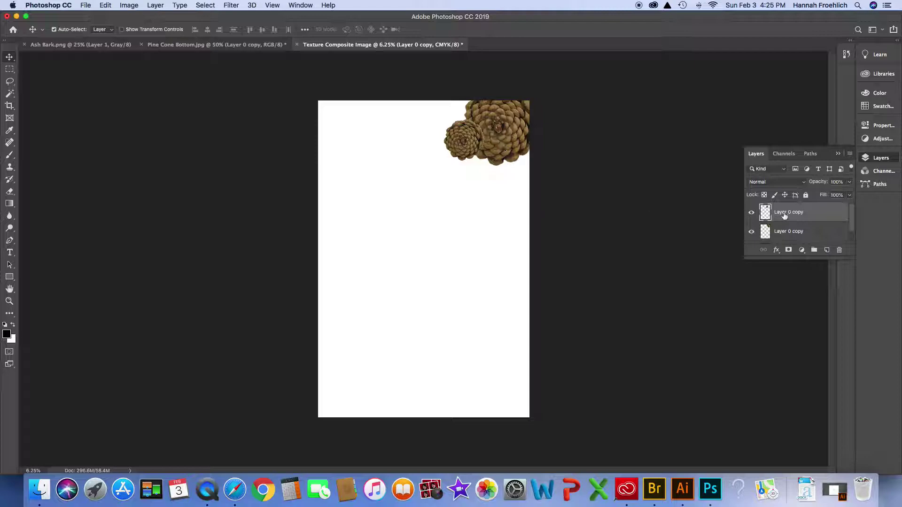
pyautogui.click(813, 214)
pyautogui.moveTo(813, 215); pyautogui.dragTo(813, 240)
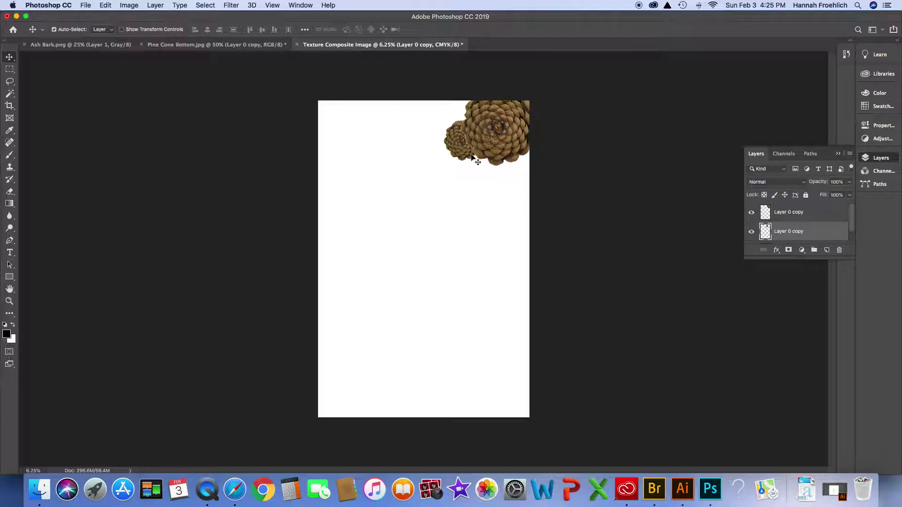
# Step: Glance at Pine Cone Bottom.jpg, return to Texture Composite Image, and move the second pine cone clear of the large one
pyautogui.click(238, 46)
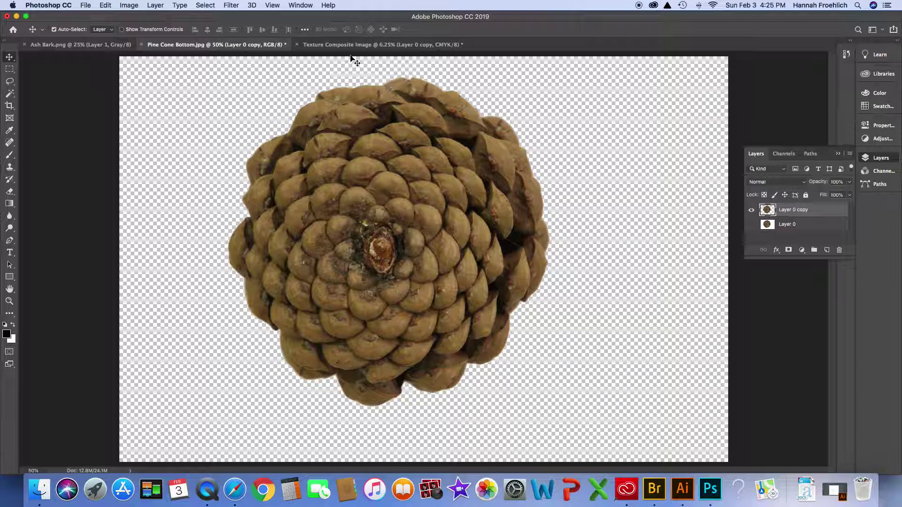
pyautogui.moveTo(465, 103); pyautogui.dragTo(376, 53)
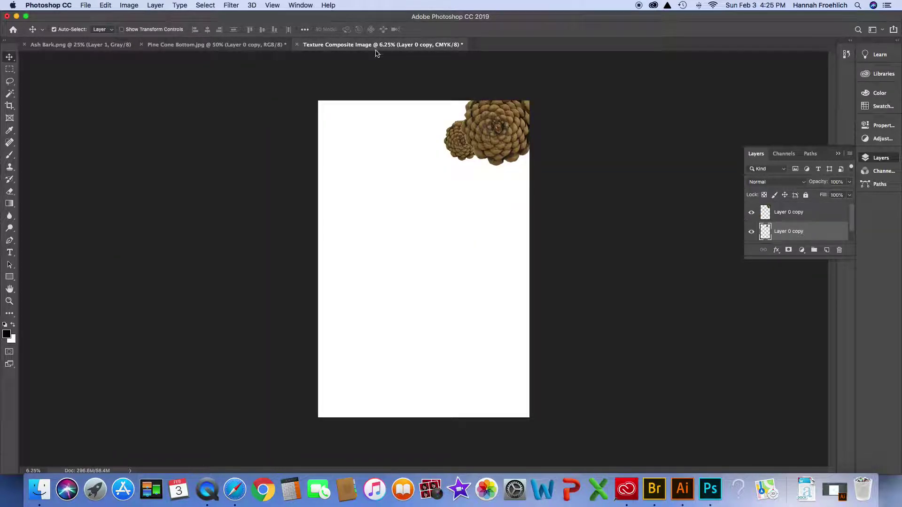
pyautogui.moveTo(468, 153); pyautogui.dragTo(426, 176)
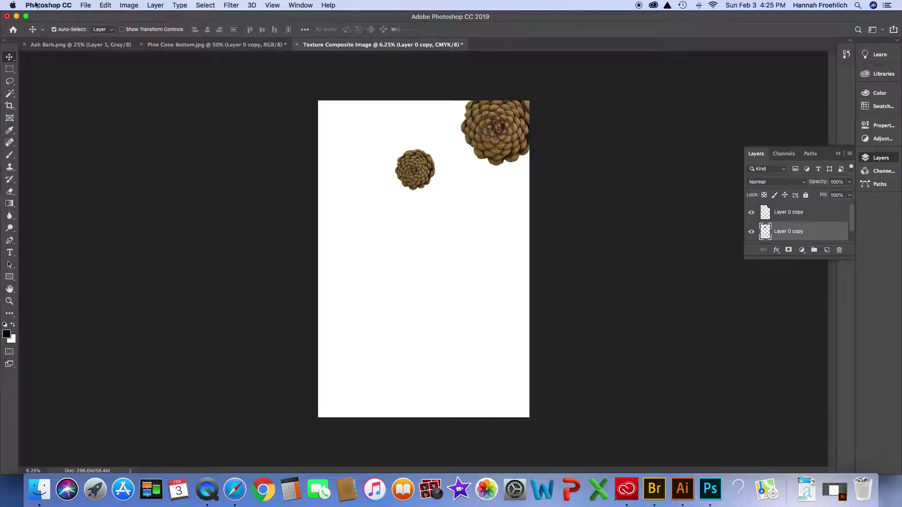
pyautogui.click(128, 6)
pyautogui.moveTo(105, 5)
pyautogui.moveTo(188, 223)
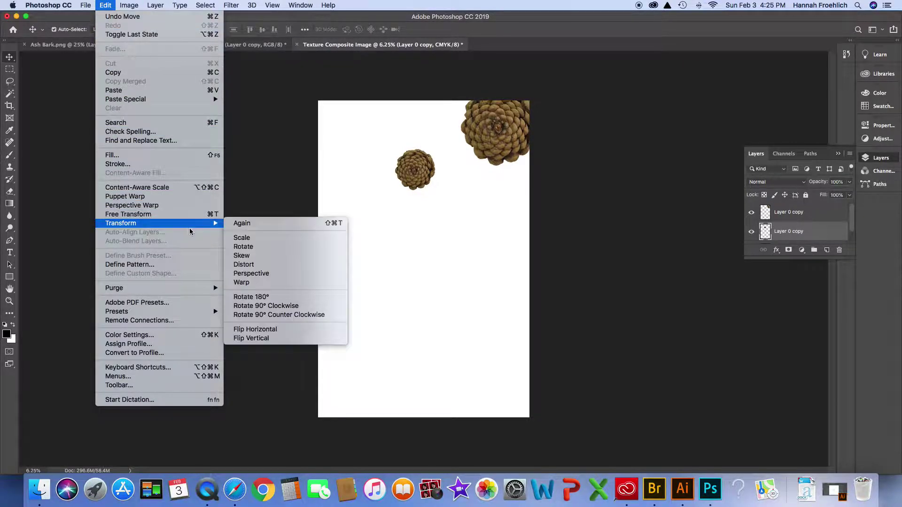
pyautogui.click(246, 236)
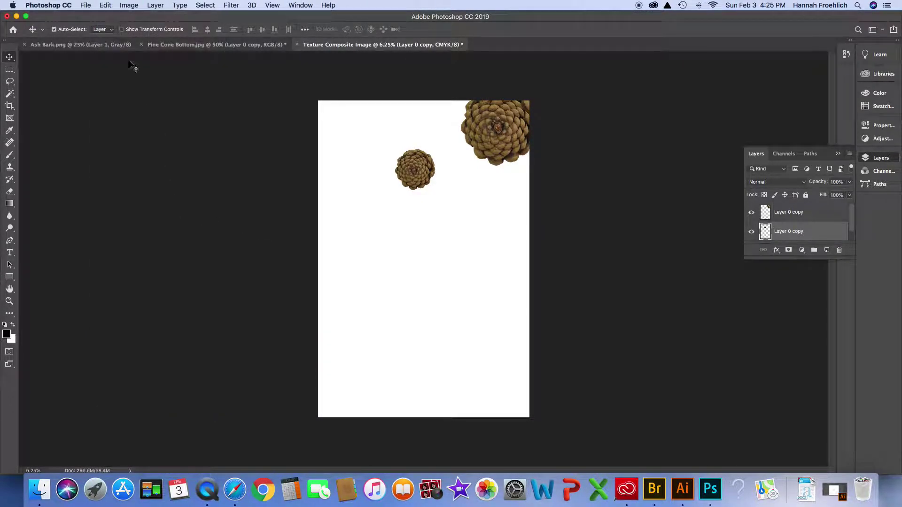
# Step: Scale up the second pine cone with Free Transform and tuck it behind the large one's lower-left edge
pyautogui.click(127, 6)
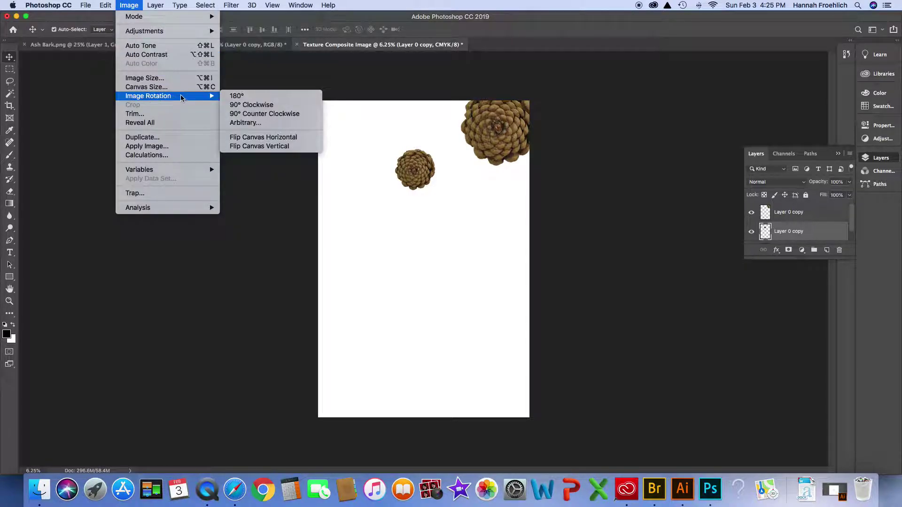
pyautogui.moveTo(98, 4)
pyautogui.click(171, 214)
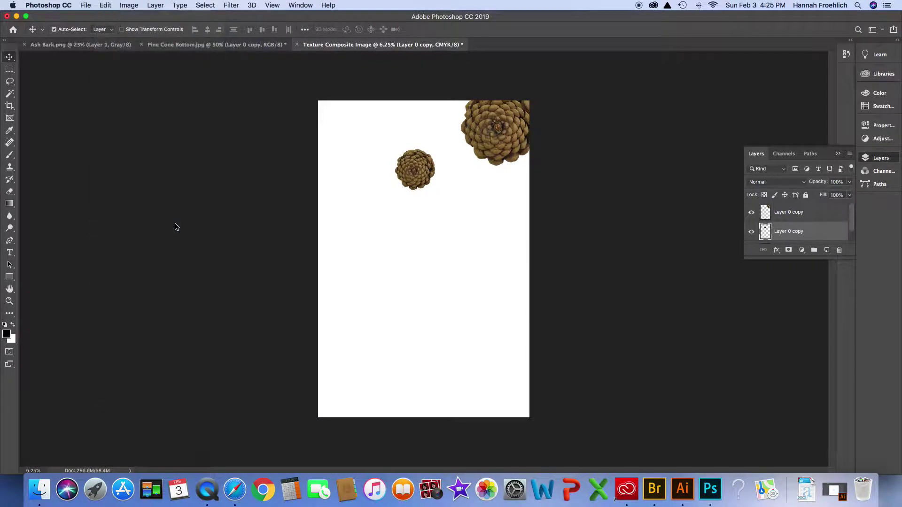
pyautogui.click(104, 6)
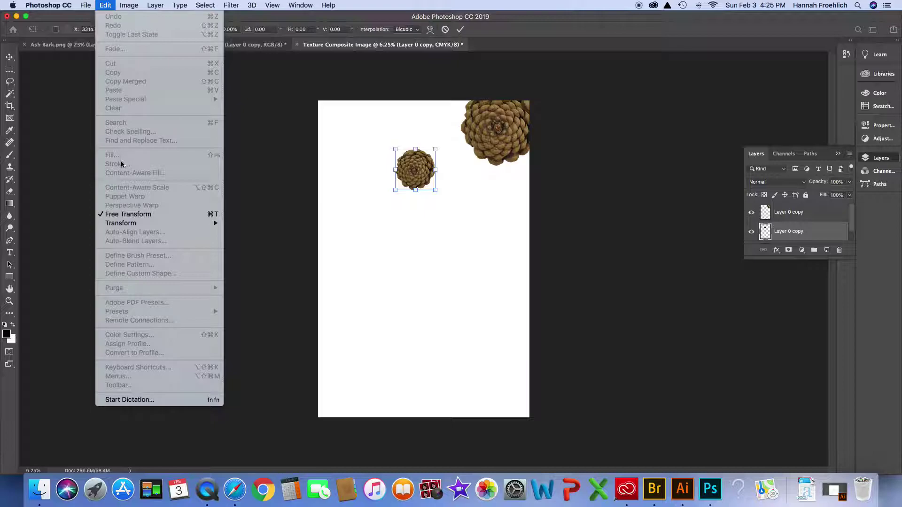
pyautogui.press('Escape')
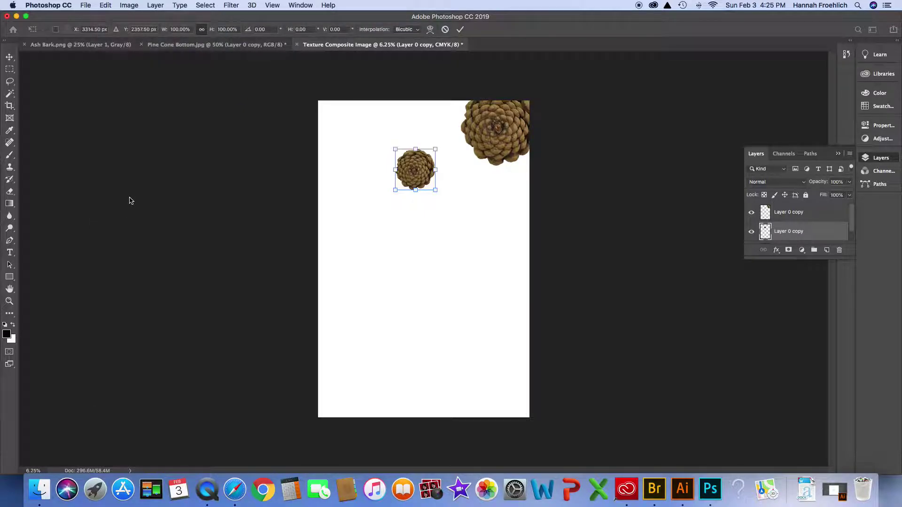
pyautogui.click(106, 6)
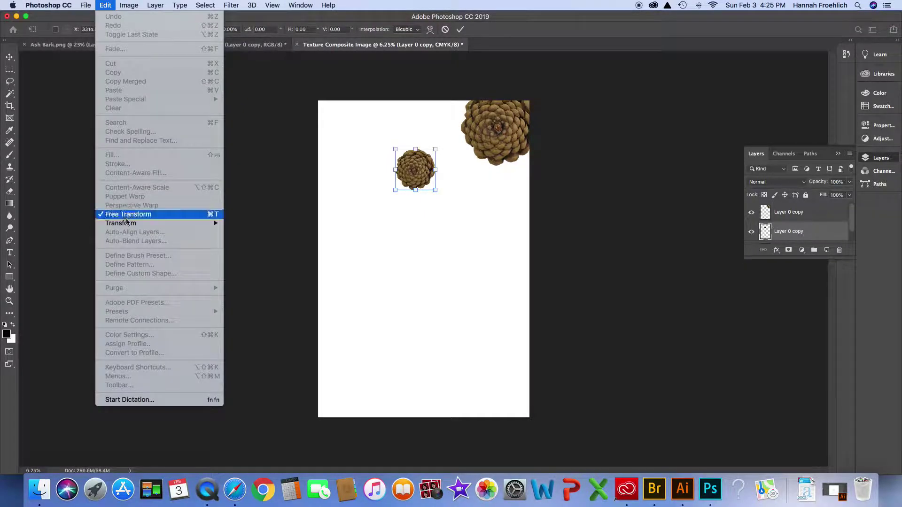
pyautogui.moveTo(207, 223)
pyautogui.click(417, 171)
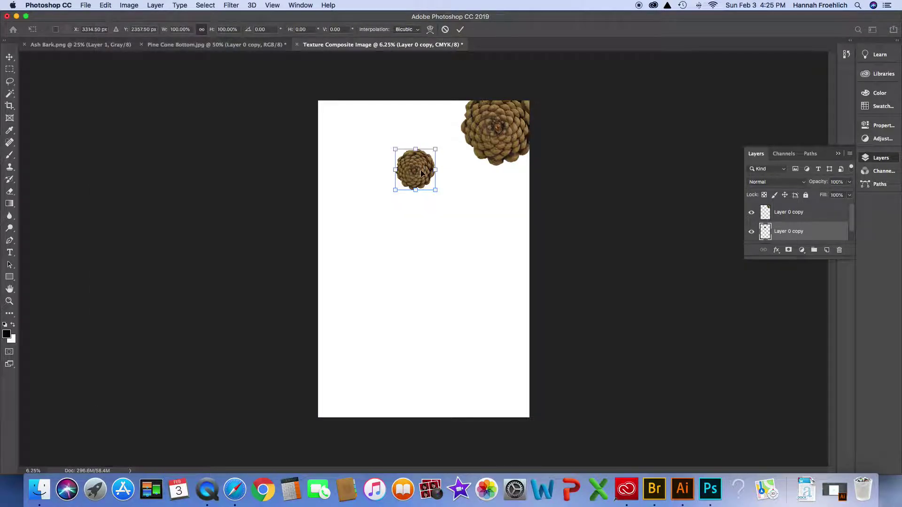
pyautogui.moveTo(432, 189); pyautogui.dragTo(462, 218)
pyautogui.press('Return')
pyautogui.moveTo(433, 185); pyautogui.dragTo(465, 155)
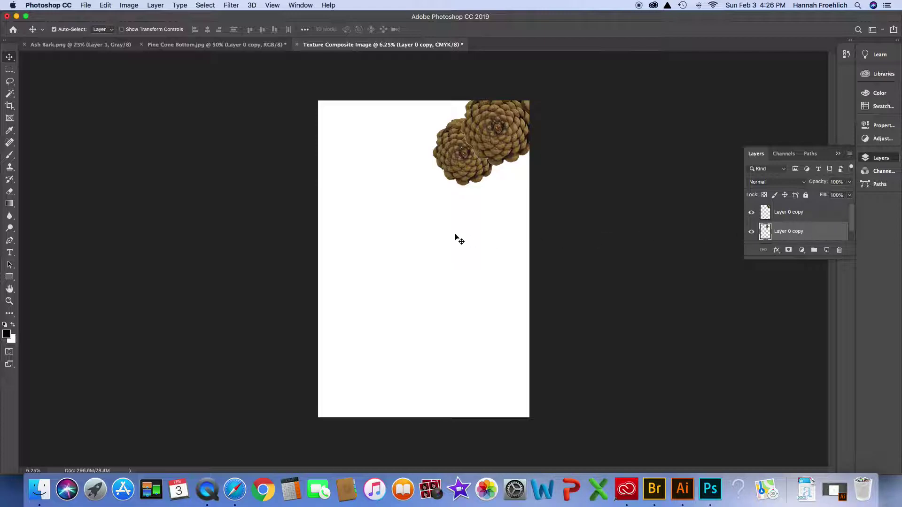
# Step: Paste a third pine cone below the two existing ones and move its layer to the top of the stack
pyautogui.click(455, 233)
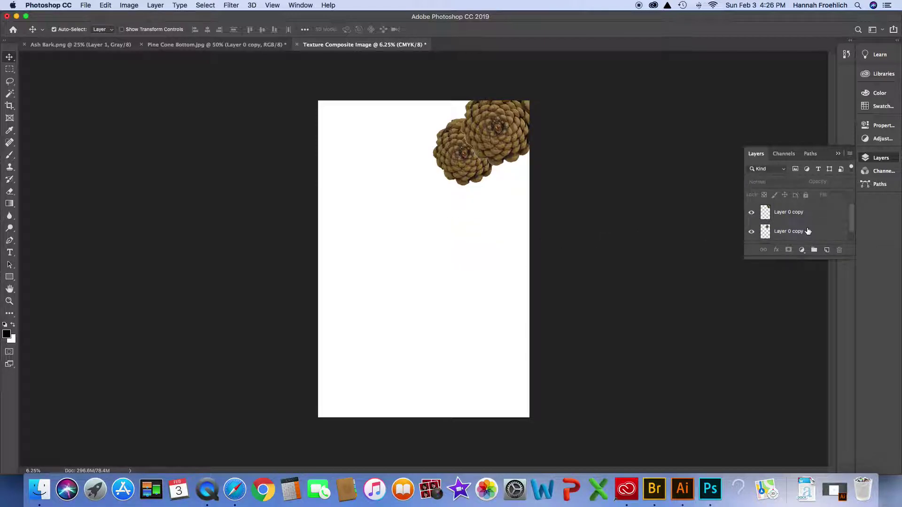
pyautogui.click(808, 231)
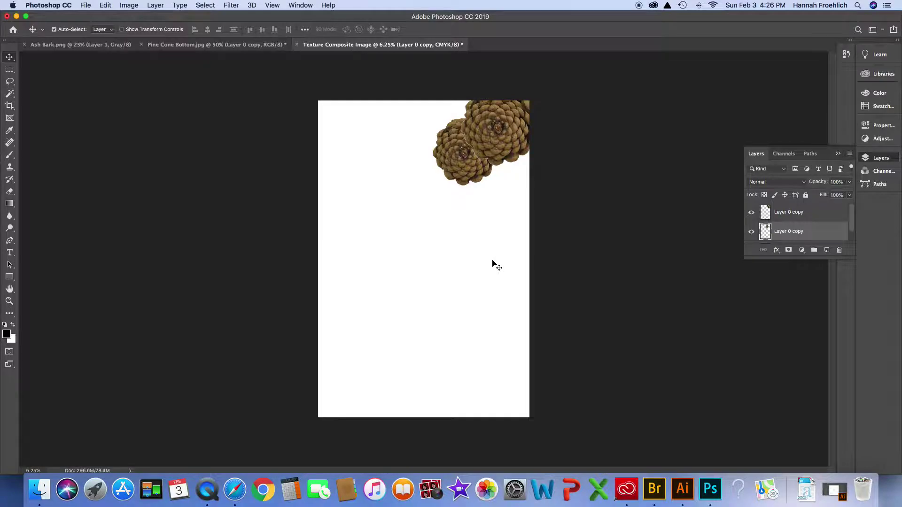
pyautogui.press('super+z')
pyautogui.moveTo(424, 268); pyautogui.dragTo(433, 225)
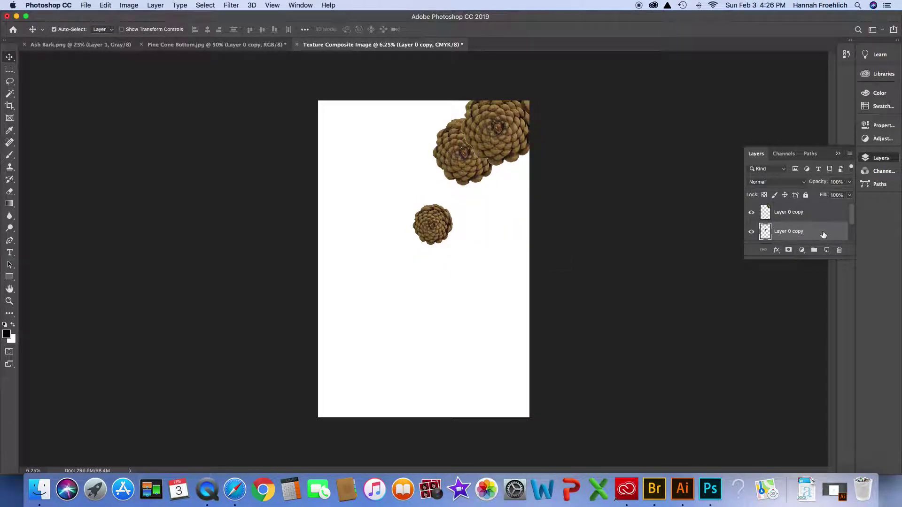
pyautogui.moveTo(823, 235); pyautogui.dragTo(820, 212)
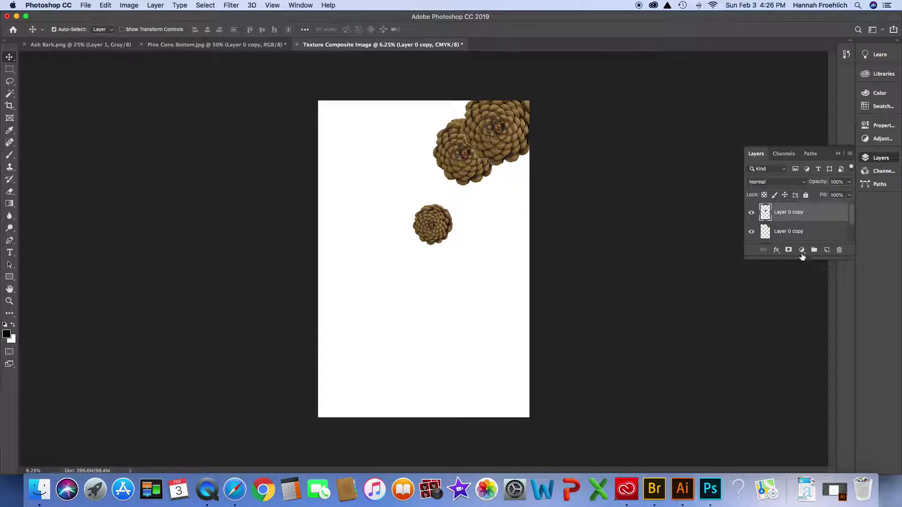
# Step: Undock the Layers panel and lengthen it to show the full layer stack
pyautogui.moveTo(827, 155); pyautogui.dragTo(792, 64)
pyautogui.moveTo(770, 162); pyautogui.dragTo(772, 457)
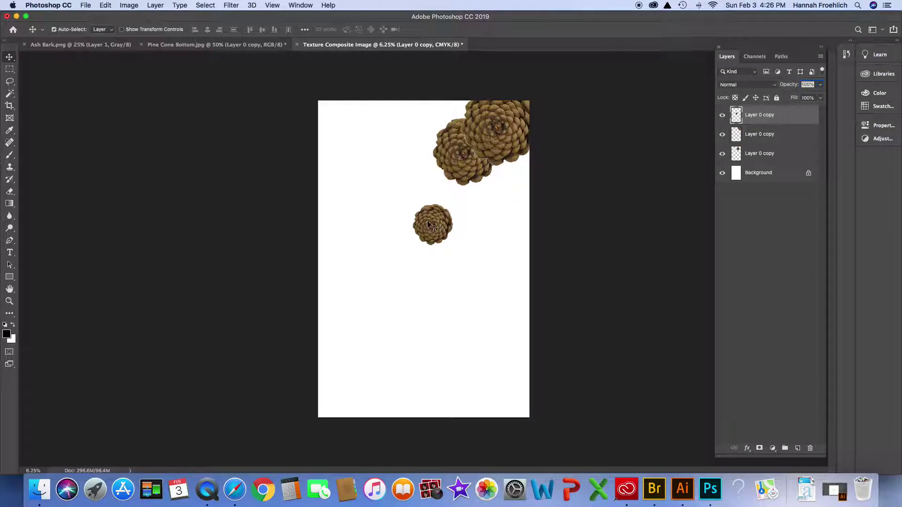
# Step: Place the third pine cone at the canvas's top edge, overlapping the large pine cone's left side and the second one's top
pyautogui.moveTo(427, 224); pyautogui.dragTo(455, 233)
pyautogui.moveTo(776, 118)
pyautogui.mouseDown()
pyautogui.moveTo(777, 149)
pyautogui.moveTo(765, 117)
pyautogui.mouseUp()
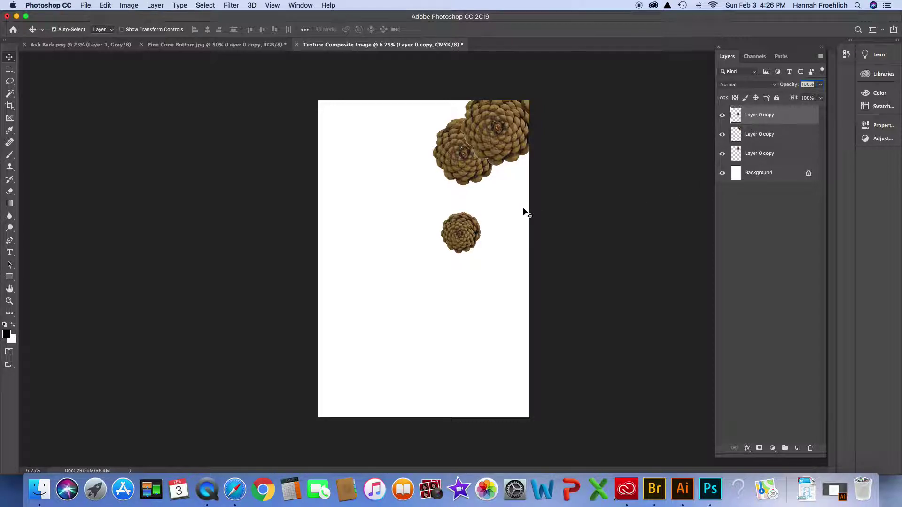
pyautogui.moveTo(461, 230); pyautogui.dragTo(468, 126)
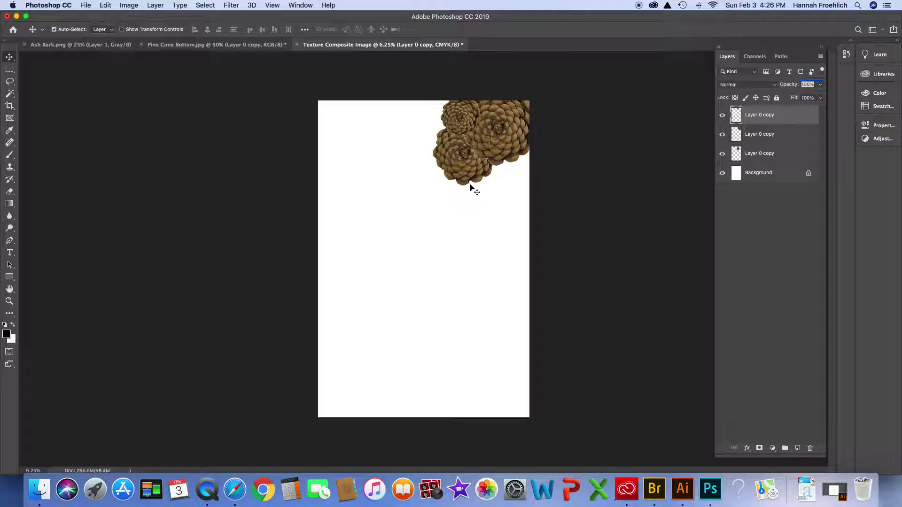
# Step: Paste a fourth pine cone, move it toward the canvas's upper left, and scale it up to about twice its size
pyautogui.press('super+v')
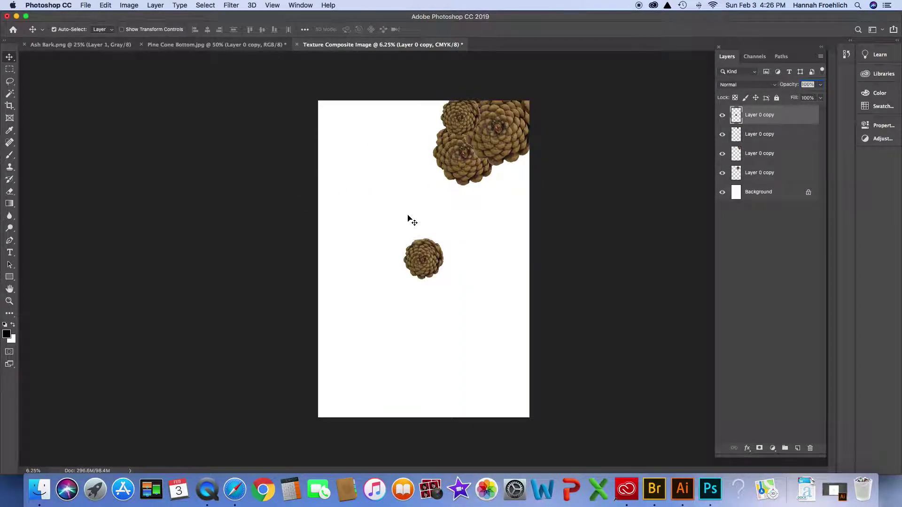
pyautogui.moveTo(418, 239); pyautogui.dragTo(388, 198)
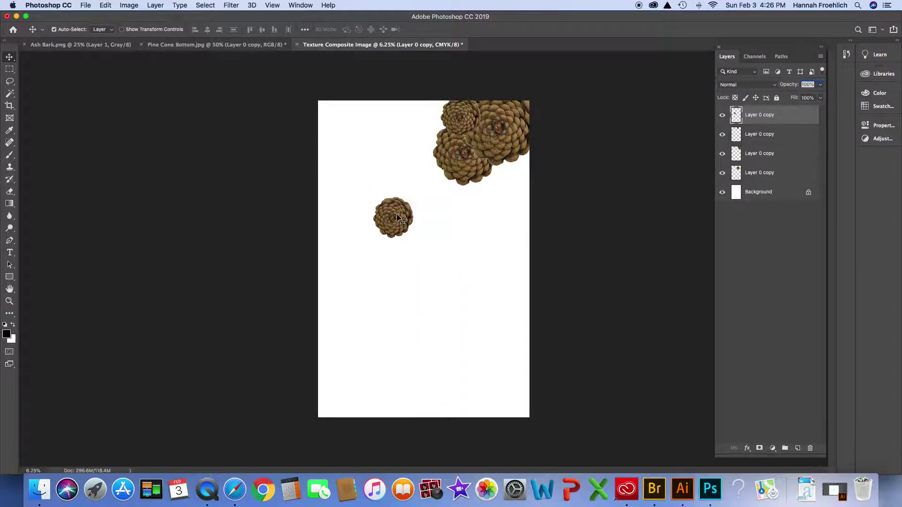
pyautogui.click(107, 5)
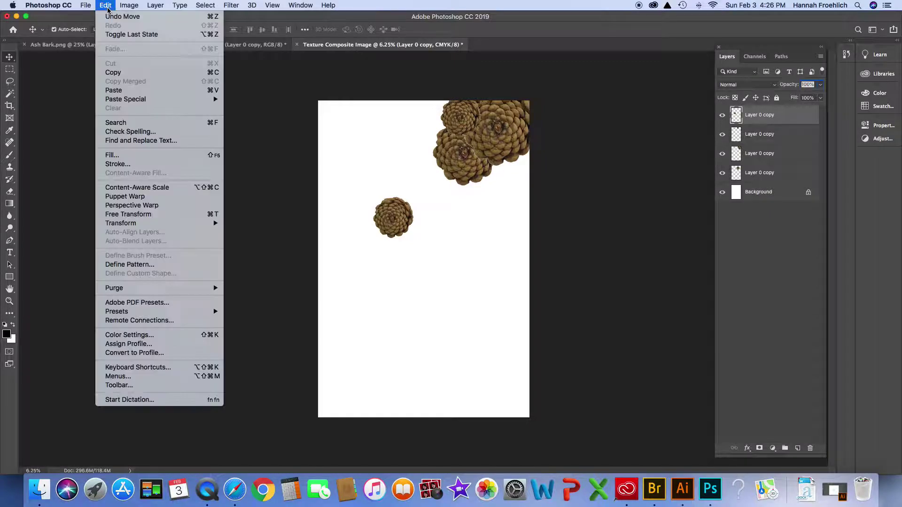
pyautogui.click(158, 219)
pyautogui.moveTo(373, 197); pyautogui.dragTo(327, 149)
pyautogui.press('Return')
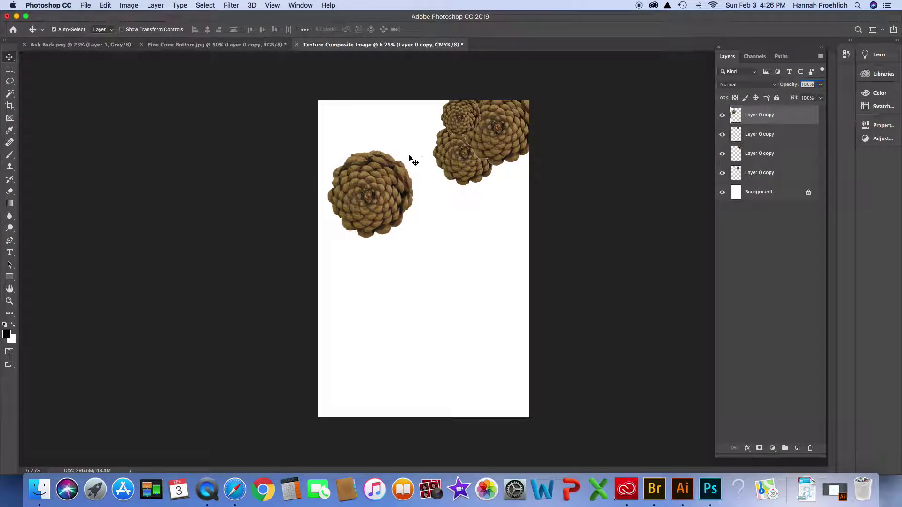
# Step: Place the enlarged fourth pine cone at the canvas's right edge below the large one and move its layer directly above Background
pyautogui.moveTo(369, 184); pyautogui.dragTo(502, 171)
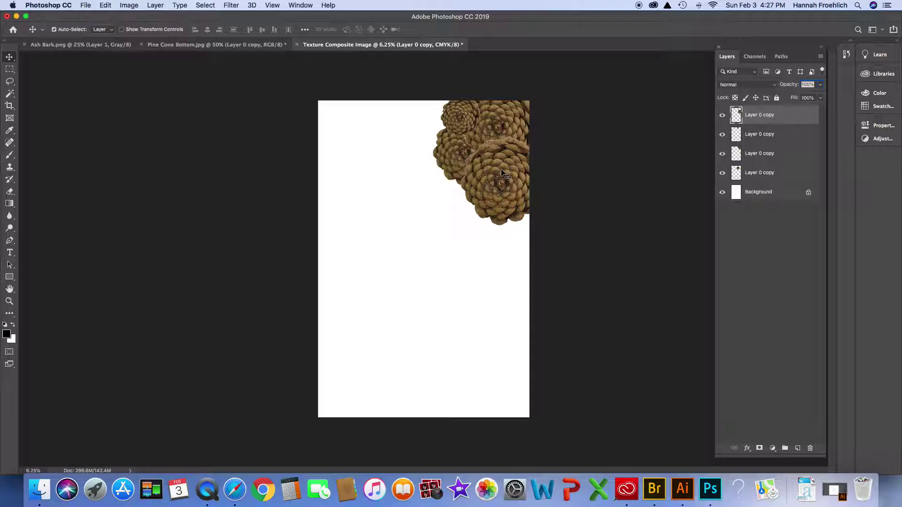
pyautogui.moveTo(811, 114); pyautogui.dragTo(786, 183)
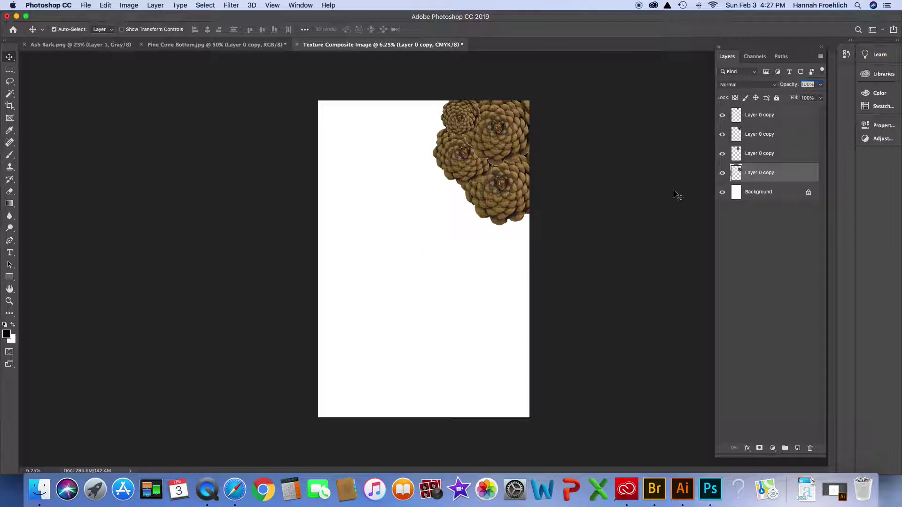
# Step: Paste a fifth pine cone, scale it to about 149.5%, and place it below the second one at the cluster's left edge
pyautogui.press('super+v')
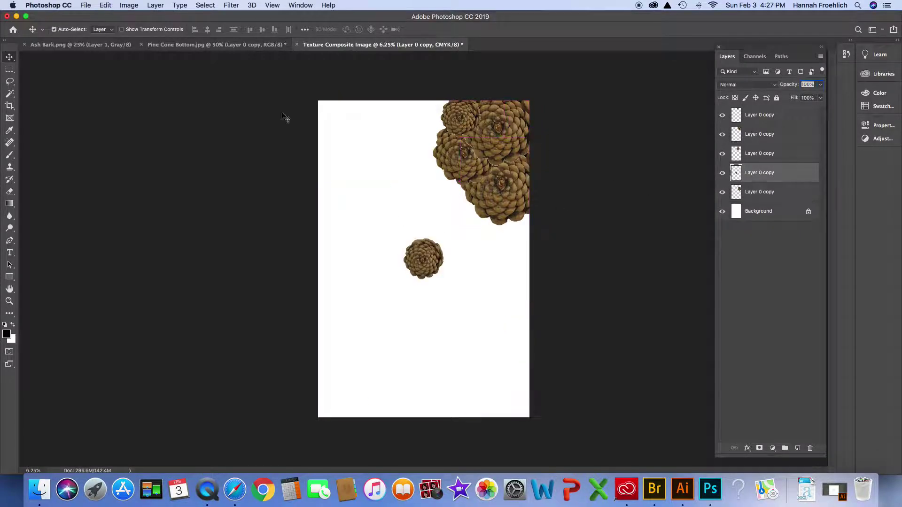
pyautogui.click(111, 8)
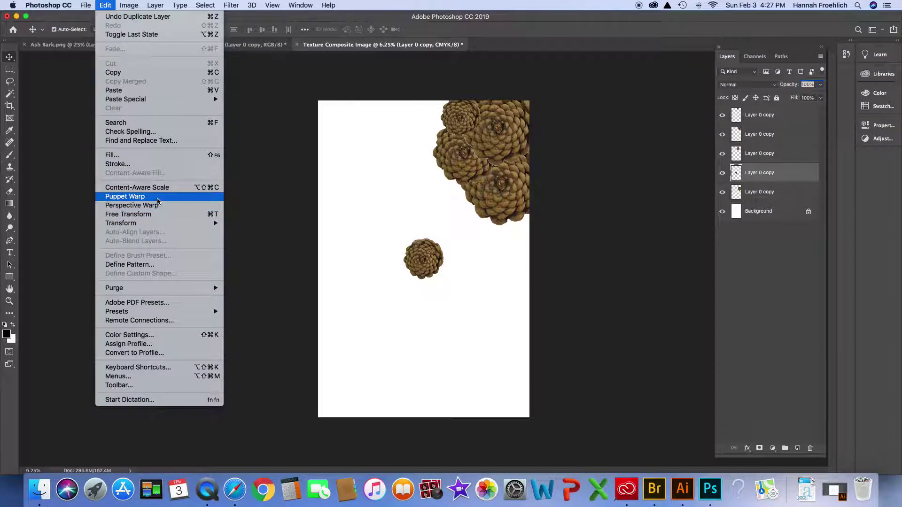
pyautogui.click(366, 234)
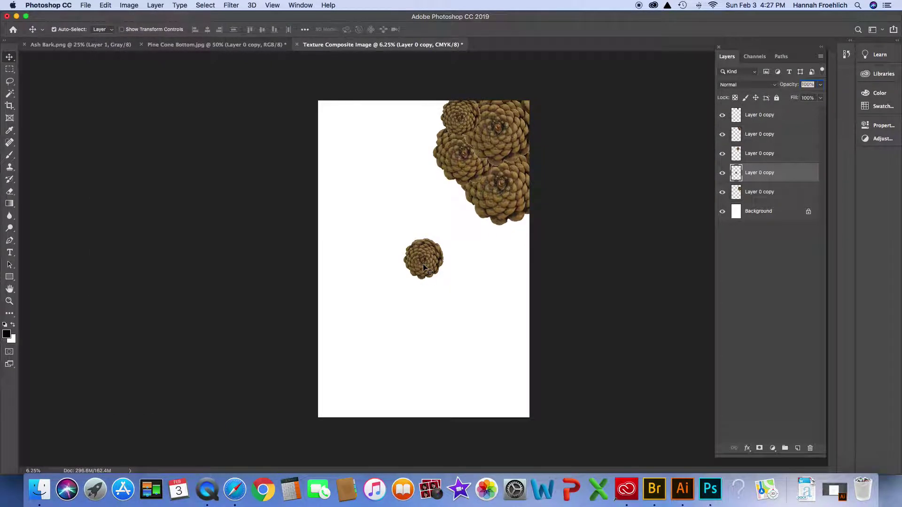
pyautogui.press('super+t')
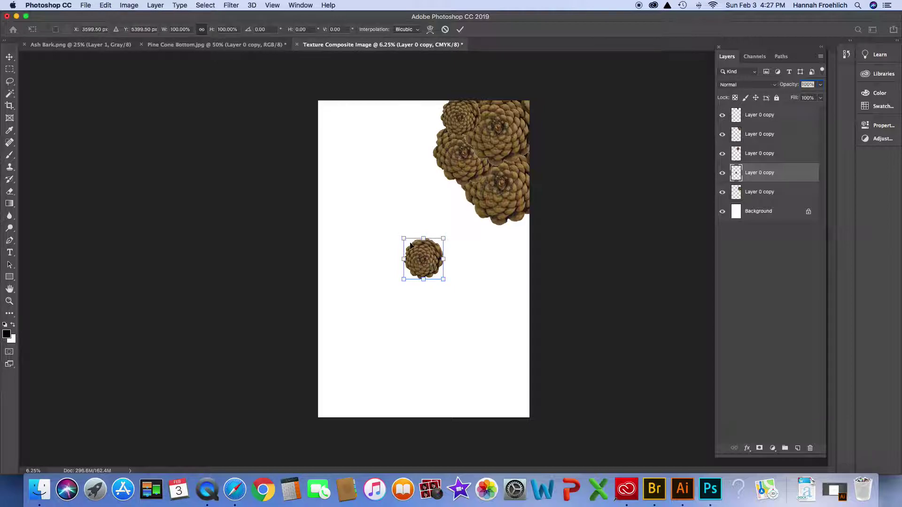
pyautogui.moveTo(404, 239); pyautogui.dragTo(385, 216)
pyautogui.moveTo(413, 249); pyautogui.dragTo(450, 186)
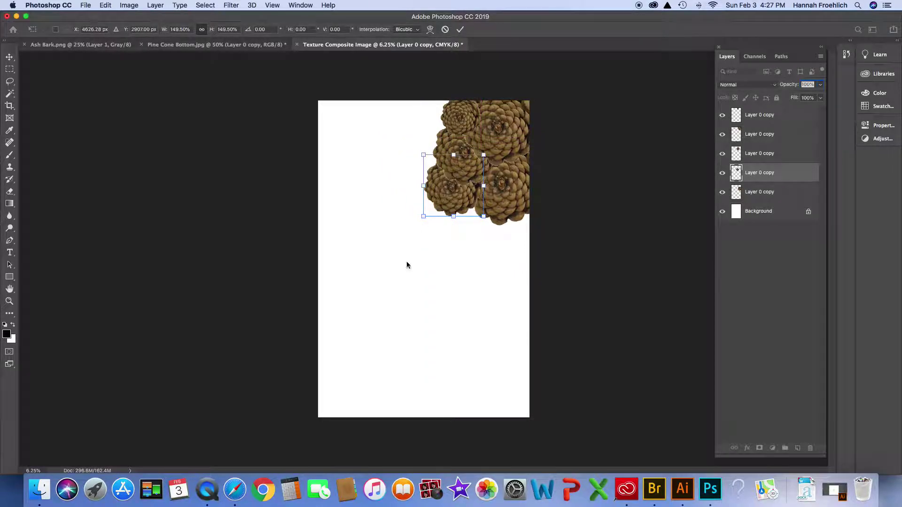
pyautogui.press('Return')
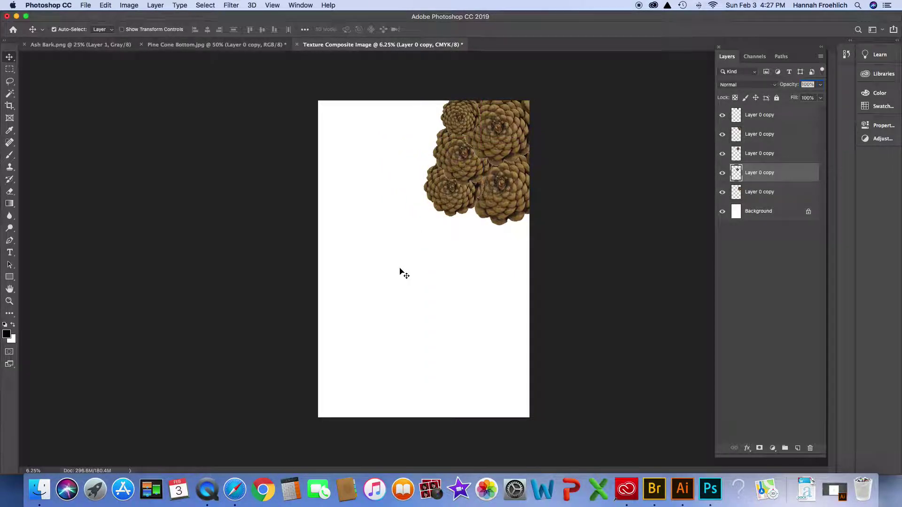
# Step: Paste a slightly enlarged sixth pine cone at the cluster's lower edge and move its layer below the fifth pine cone's
pyautogui.press('super+v')
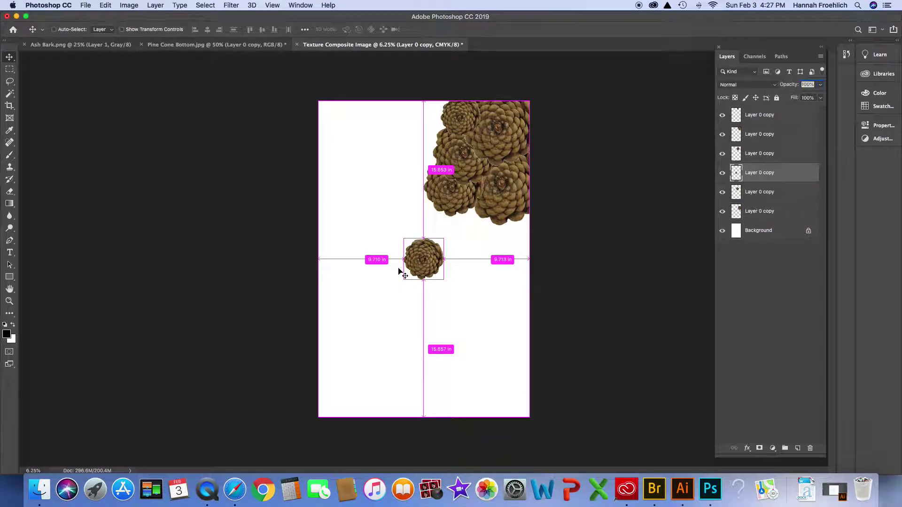
pyautogui.press('super+t')
pyautogui.moveTo(402, 240); pyautogui.dragTo(393, 228)
pyautogui.moveTo(424, 260); pyautogui.dragTo(475, 222)
pyautogui.moveTo(778, 175); pyautogui.dragTo(782, 195)
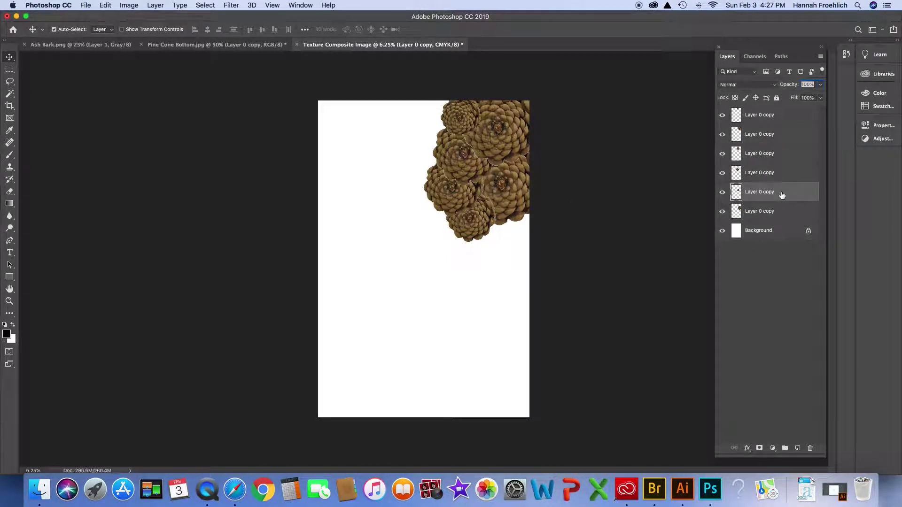
# Step: Paste a seventh pine cone, scale it to about 180.5%, and place it at the cluster's upper left, layered below the top two cones
pyautogui.click(454, 275)
pyautogui.click(785, 119)
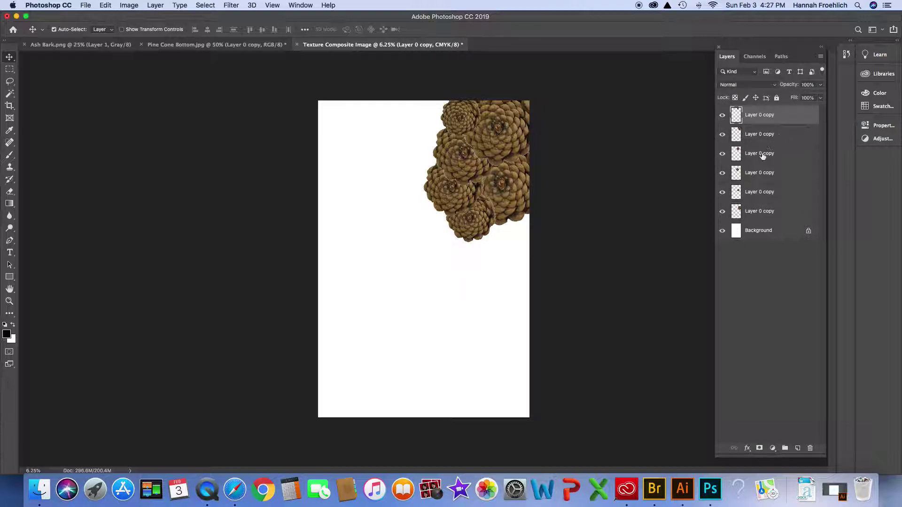
pyautogui.moveTo(762, 156); pyautogui.dragTo(434, 243)
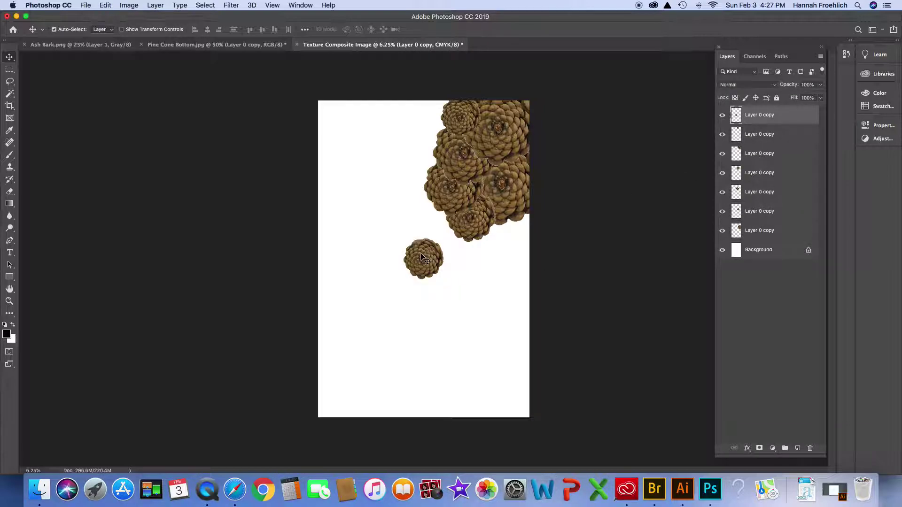
pyautogui.press('super+t')
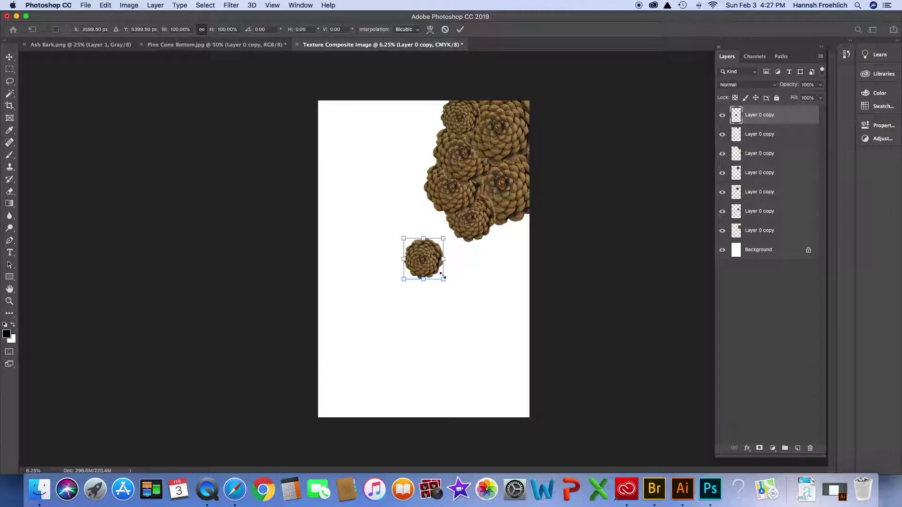
pyautogui.moveTo(442, 280); pyautogui.dragTo(437, 152)
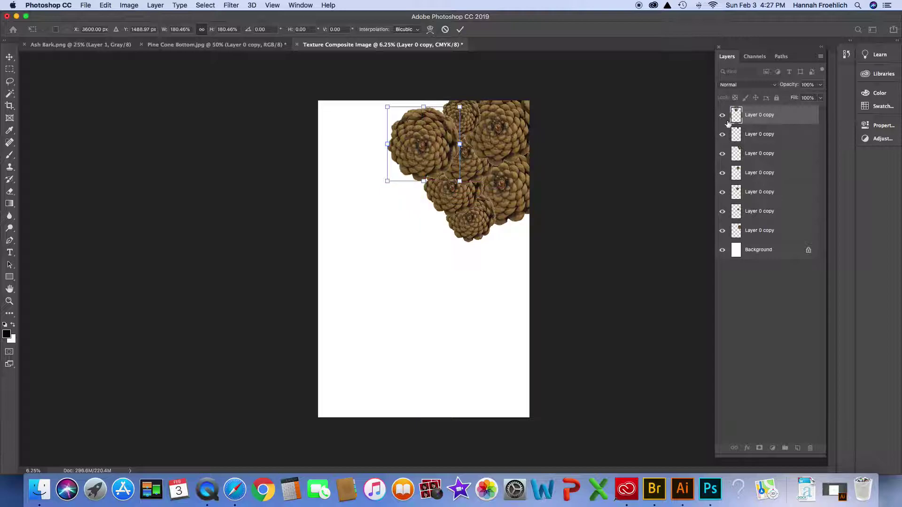
pyautogui.moveTo(780, 118); pyautogui.dragTo(793, 153)
pyautogui.click(787, 161)
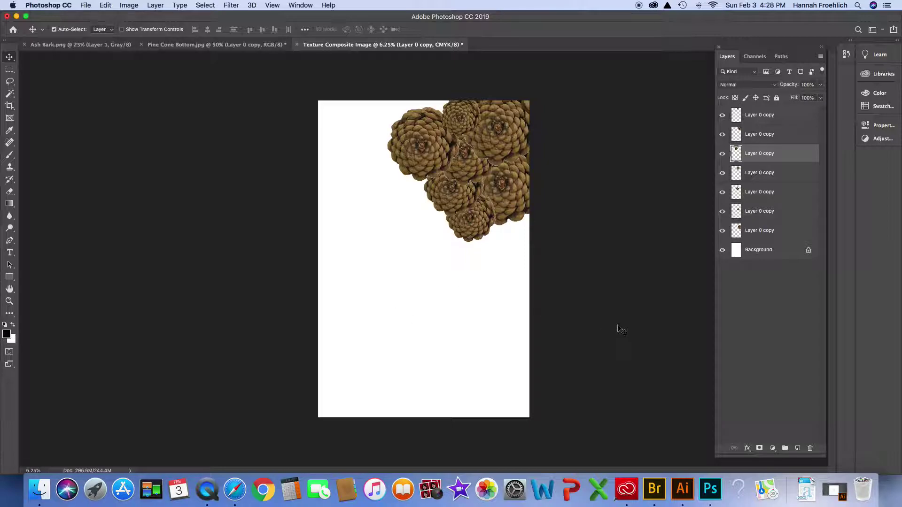
# Step: Tint the small pine cone at the canvas's top edge using Color Balance midtones of +71, -31 and +27
pyautogui.click(779, 231)
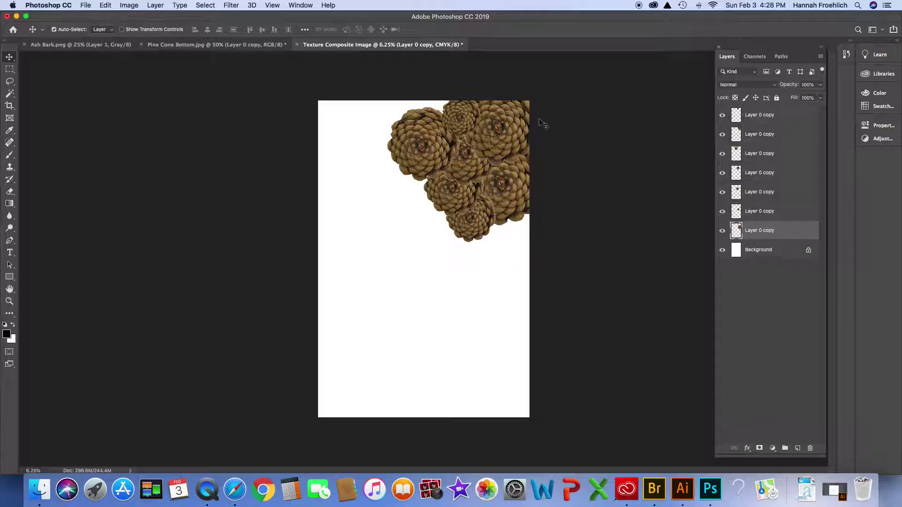
pyautogui.click(498, 118)
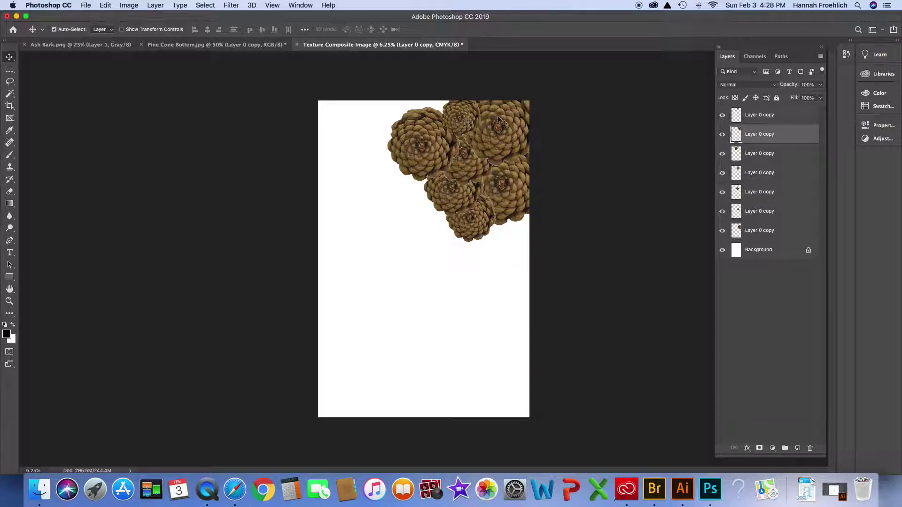
pyautogui.click(454, 115)
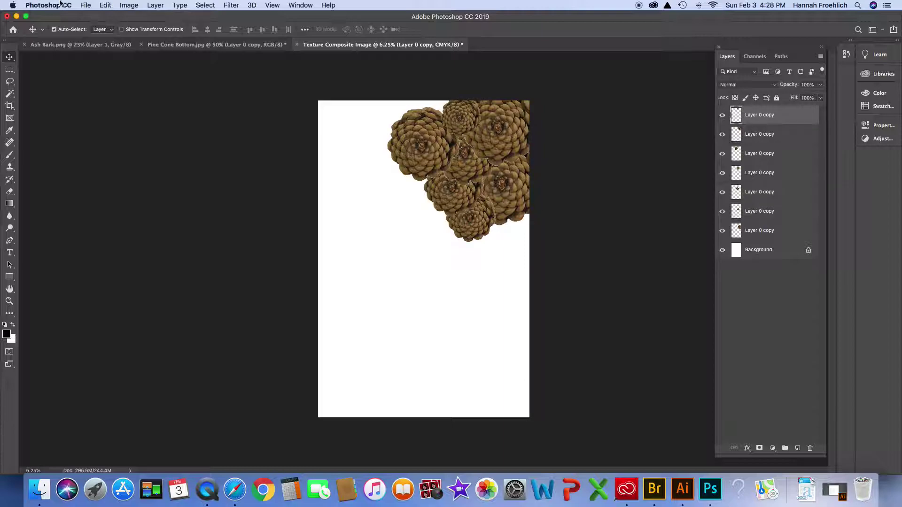
pyautogui.click(128, 6)
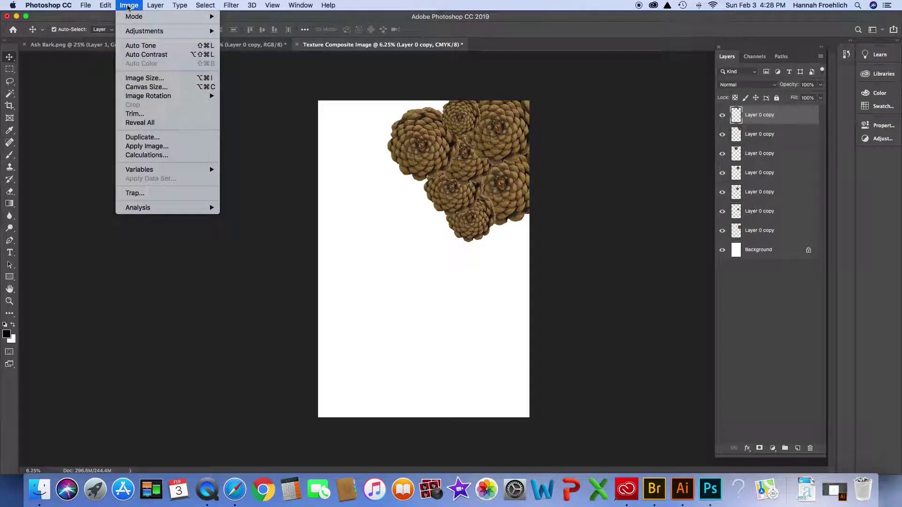
pyautogui.moveTo(152, 20)
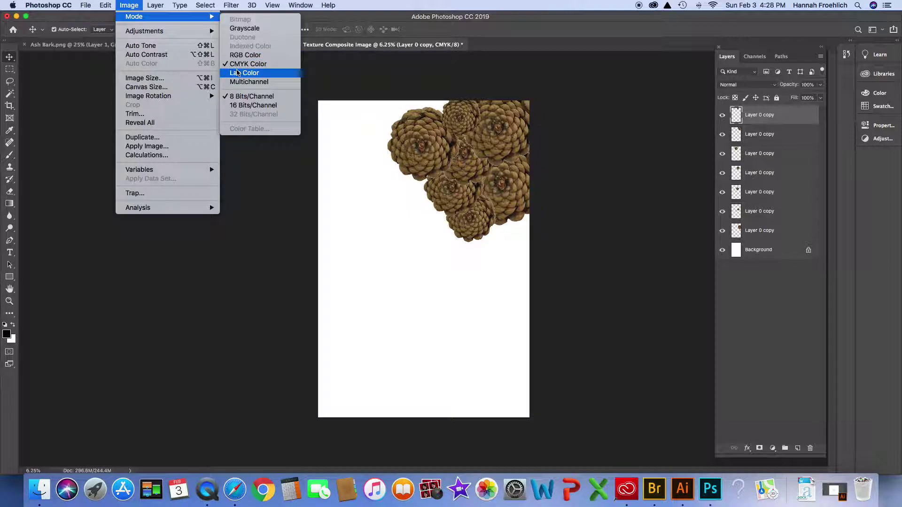
pyautogui.moveTo(182, 31)
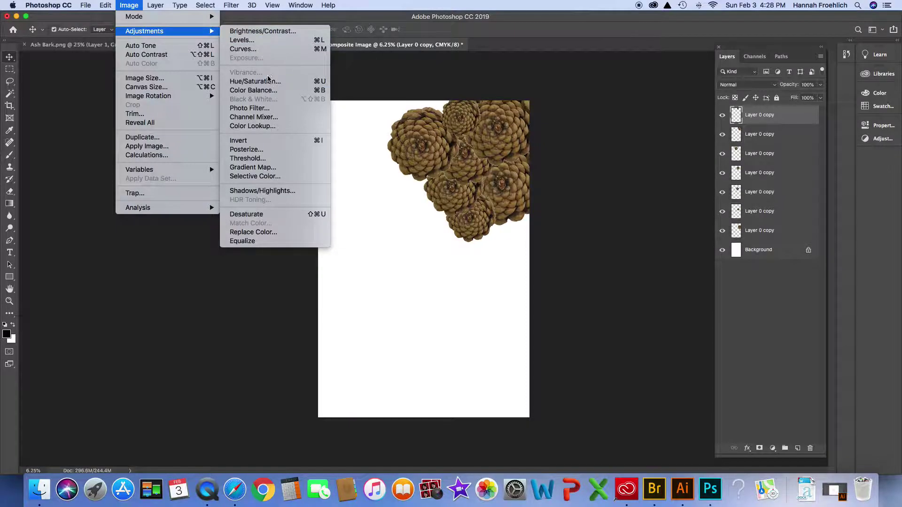
pyautogui.click(266, 92)
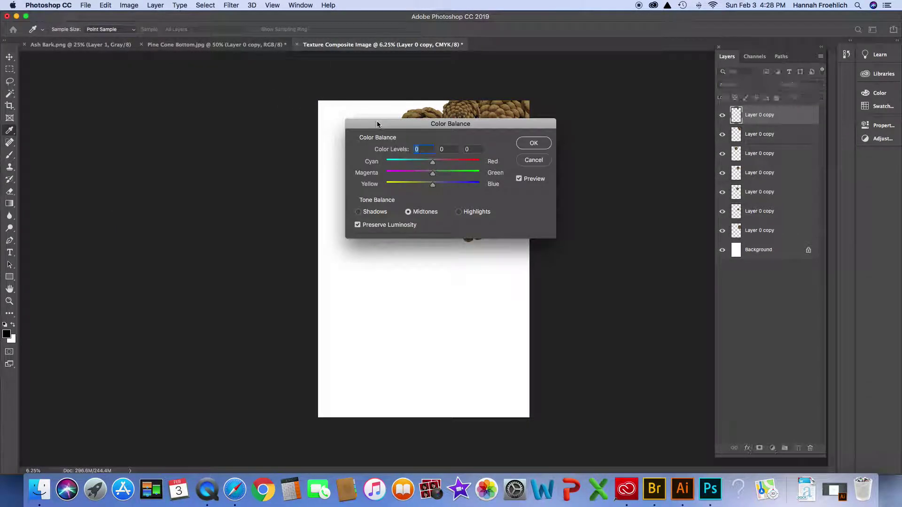
pyautogui.moveTo(487, 127); pyautogui.dragTo(270, 100)
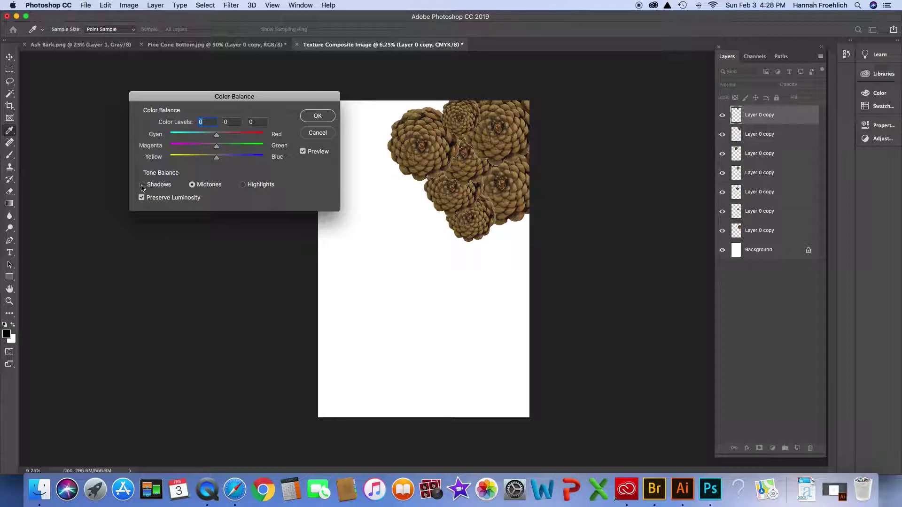
pyautogui.click(243, 185)
pyautogui.moveTo(216, 136); pyautogui.dragTo(230, 160)
pyautogui.click(192, 185)
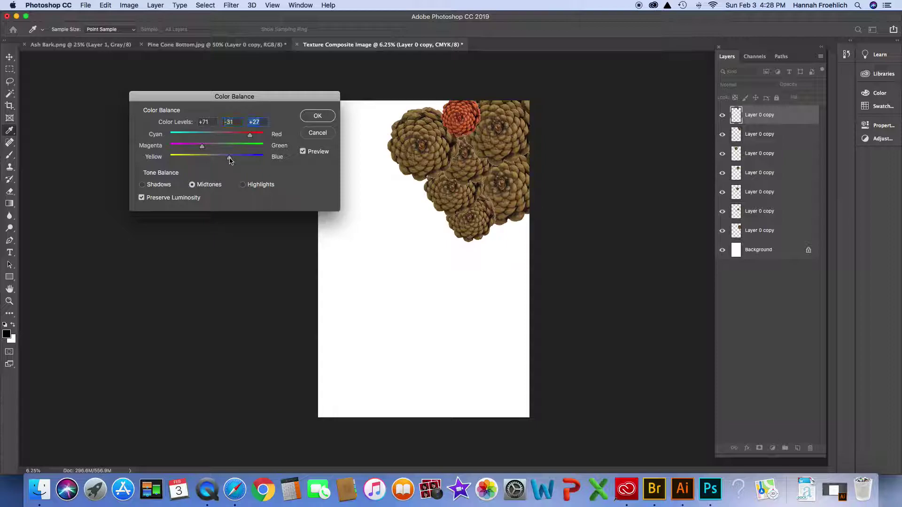
# Step: Shift the small cone's shadows toward red, magenta (-62) and blue (+97), reduce the red shift from +83, and apply the Color Balance
pyautogui.click(302, 152)
pyautogui.click(143, 184)
pyautogui.moveTo(216, 135); pyautogui.dragTo(190, 149)
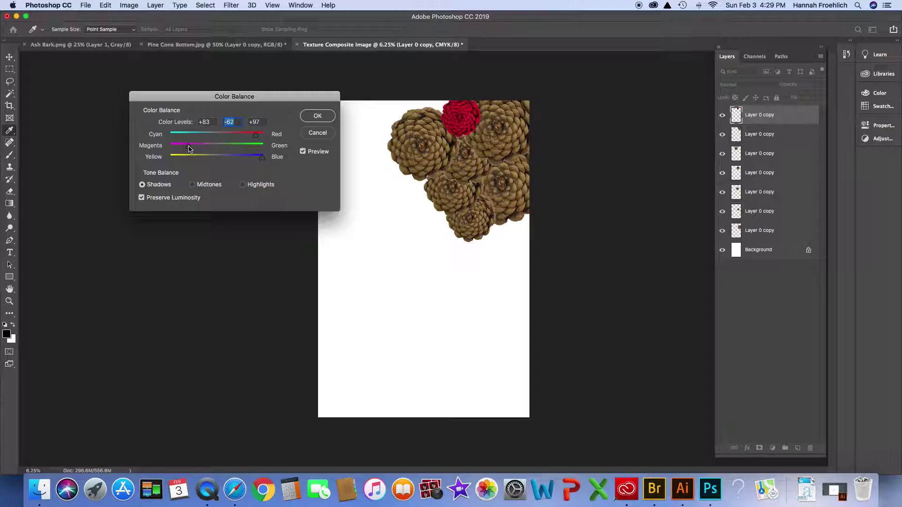
pyautogui.moveTo(256, 134); pyautogui.dragTo(235, 135)
pyautogui.click(312, 120)
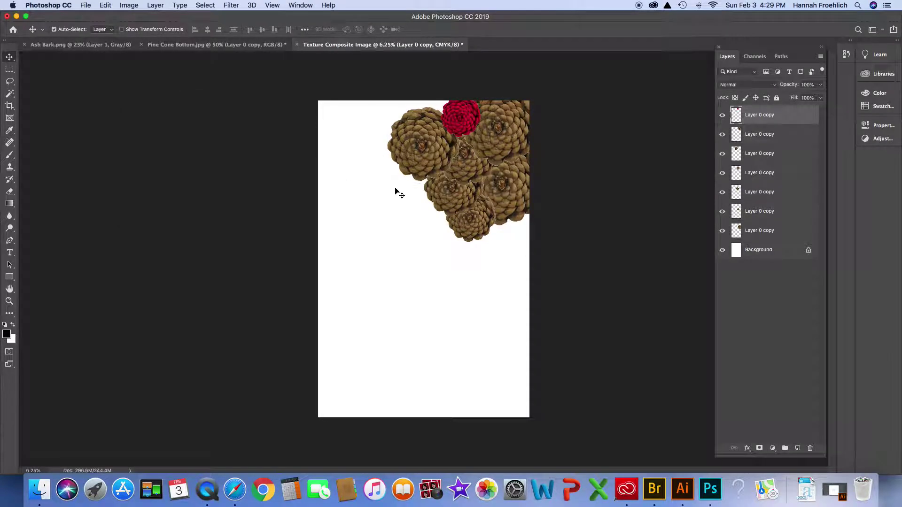
# Step: Recolor the large pine cone in the canvas's upper-right corner purple by setting its Hue to -124
pyautogui.click(511, 140)
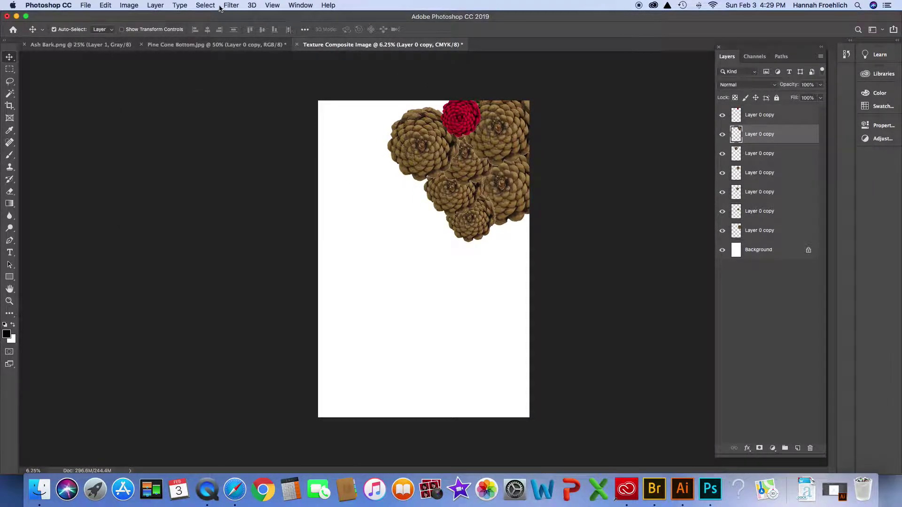
pyautogui.click(128, 5)
pyautogui.moveTo(172, 33)
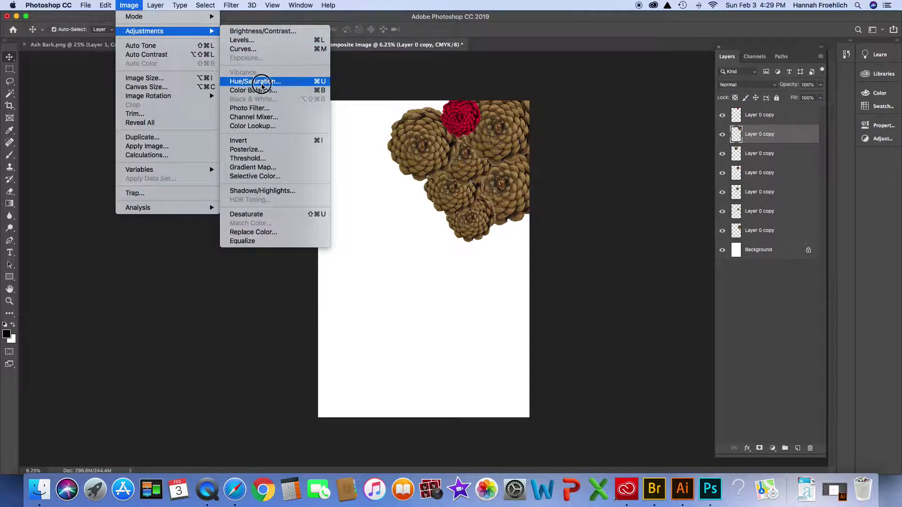
pyautogui.click(261, 82)
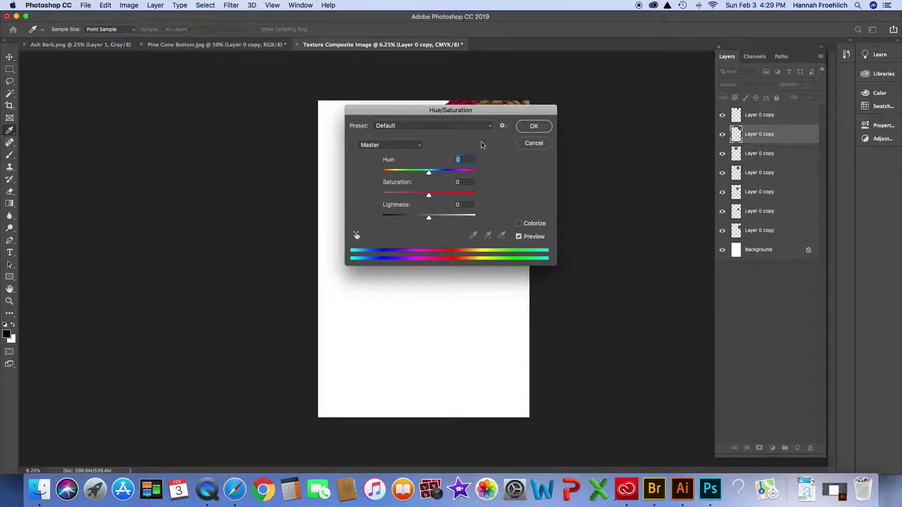
pyautogui.moveTo(508, 110); pyautogui.dragTo(287, 104)
pyautogui.moveTo(208, 166); pyautogui.dragTo(173, 168)
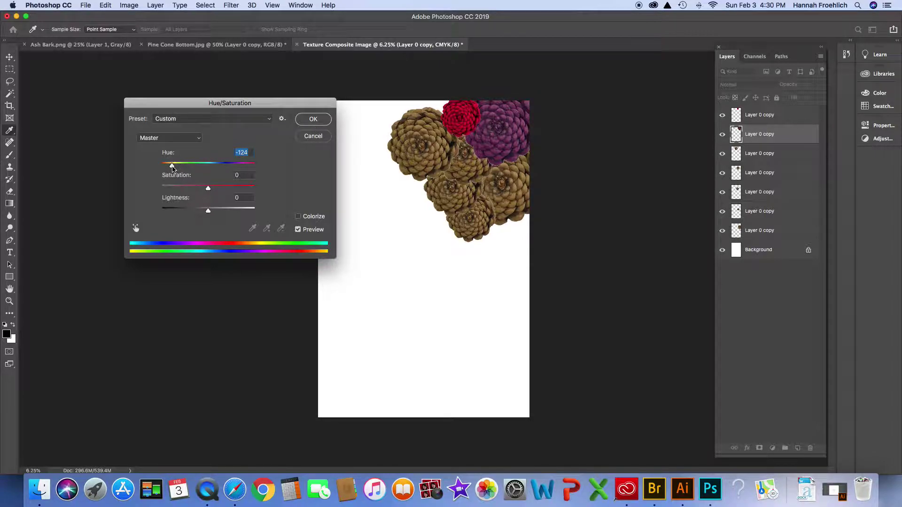
pyautogui.click(311, 120)
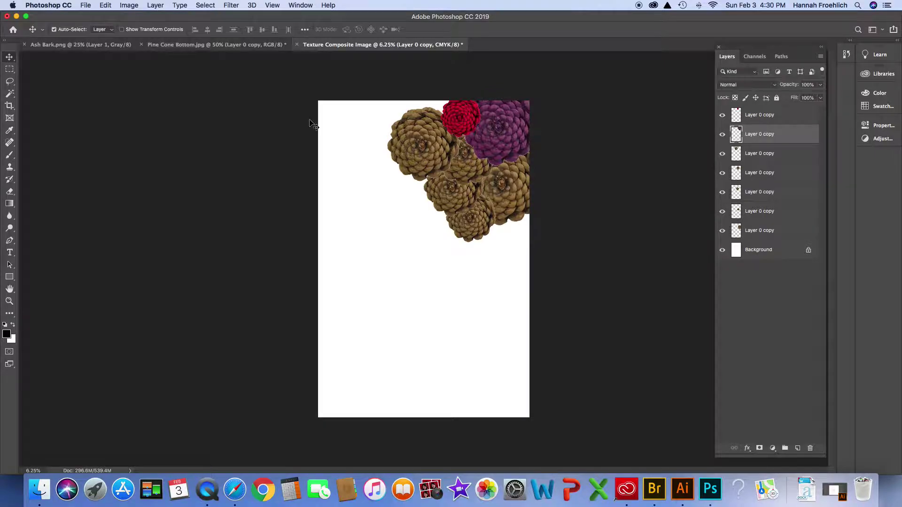
# Step: Apply Color Balance midtones of +67, -51 and +91 to the large purple pine cone
pyautogui.click(128, 5)
pyautogui.moveTo(155, 31)
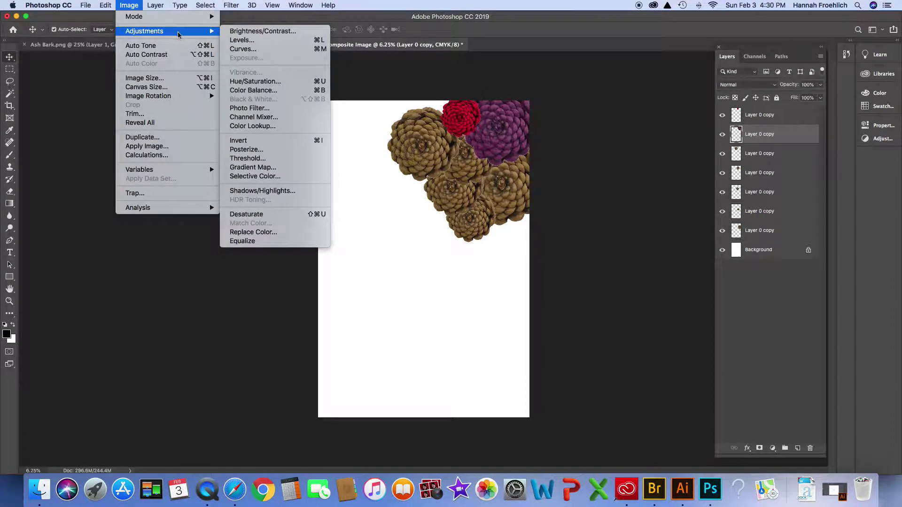
pyautogui.click(253, 90)
pyautogui.moveTo(216, 137); pyautogui.dragTo(193, 150)
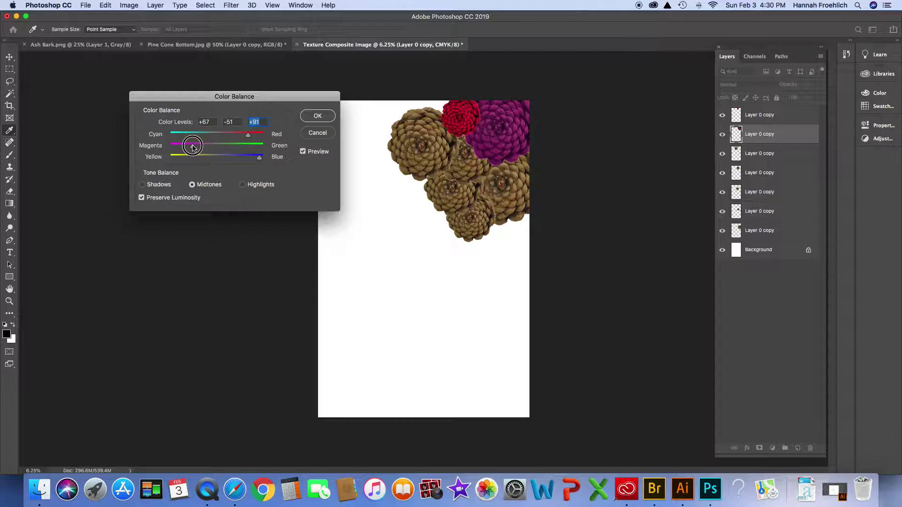
pyautogui.click(322, 120)
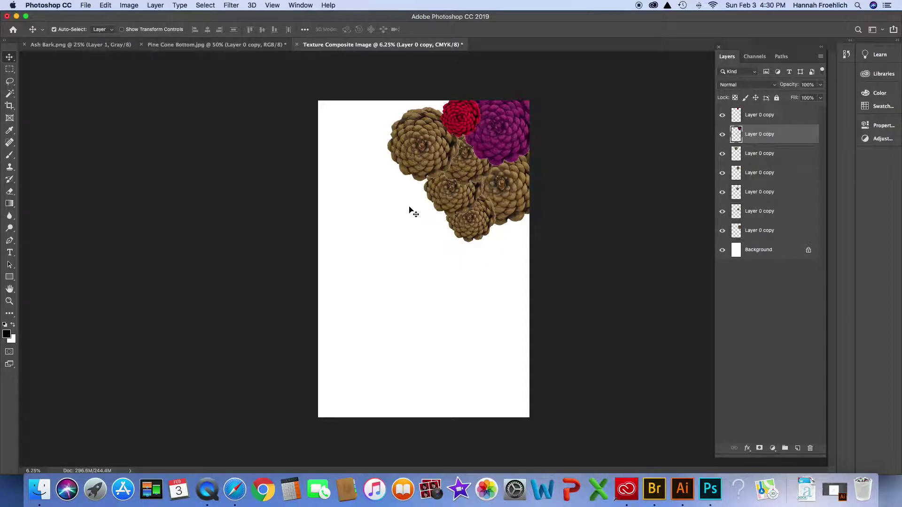
# Step: Try tinting the pine cone below the red one with Color Balance midtones of -95, +100 and +89
pyautogui.click(435, 144)
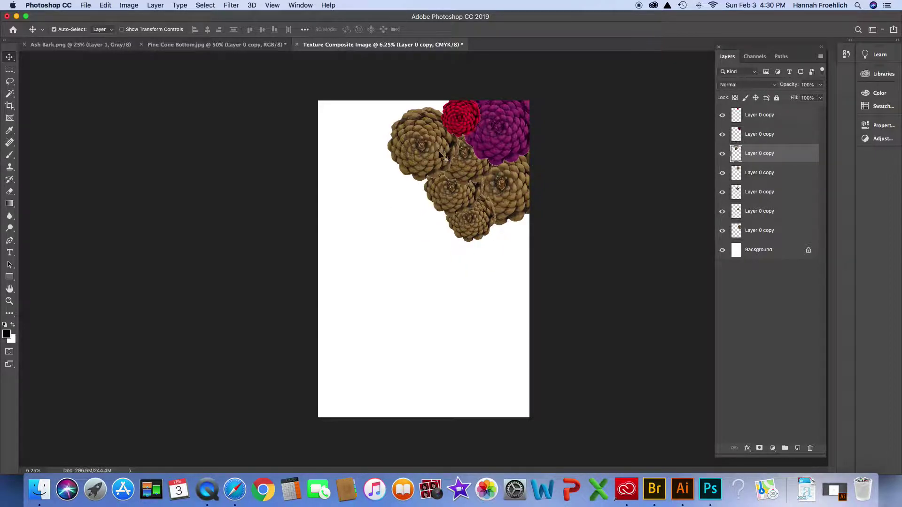
pyautogui.click(476, 172)
pyautogui.click(130, 6)
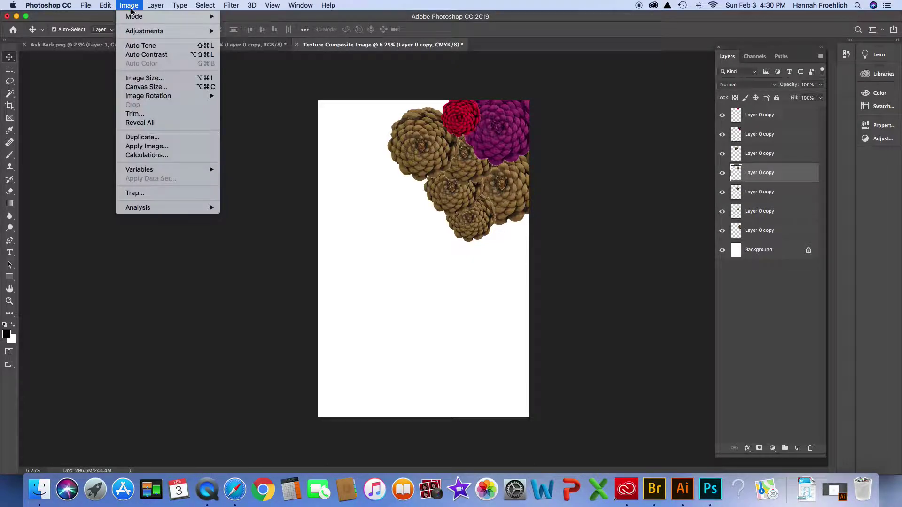
pyautogui.moveTo(164, 31)
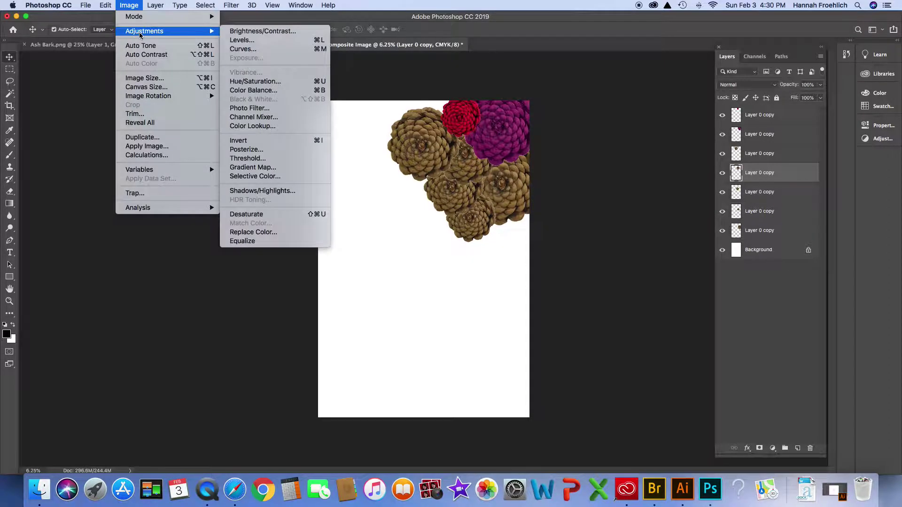
pyautogui.click(255, 92)
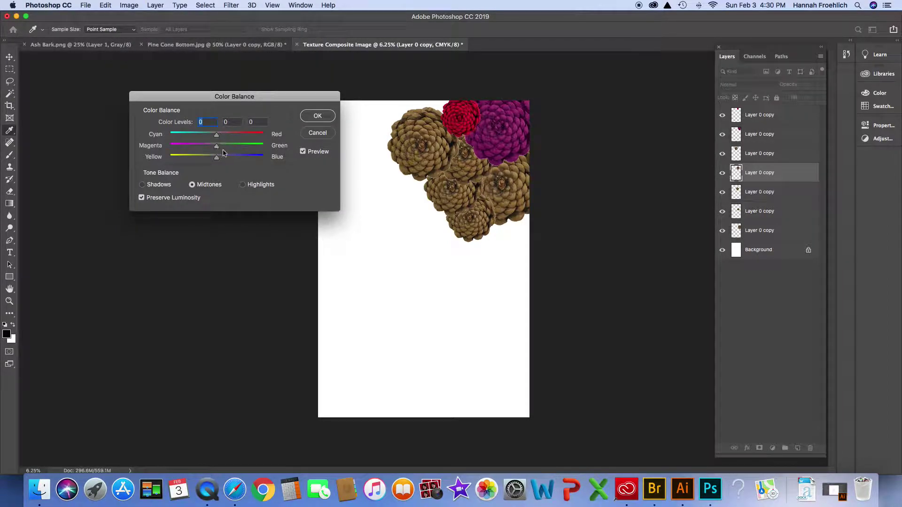
pyautogui.moveTo(217, 158); pyautogui.dragTo(266, 152)
pyautogui.moveTo(216, 137); pyautogui.dragTo(171, 137)
pyautogui.click(317, 132)
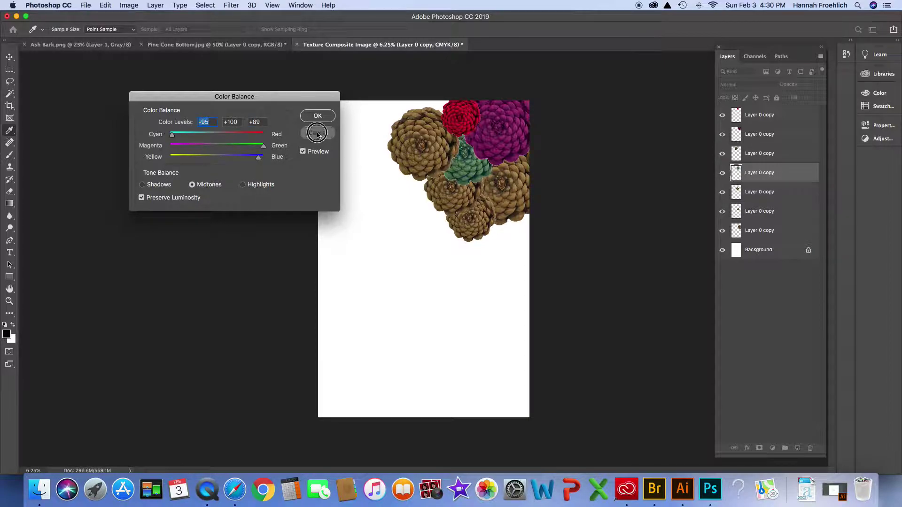
# Step: Try Hue +33, Saturation +86 and Lightness -56 on the pine cone below the red one, including a trial of Colorize
pyautogui.click(128, 5)
pyautogui.moveTo(182, 31)
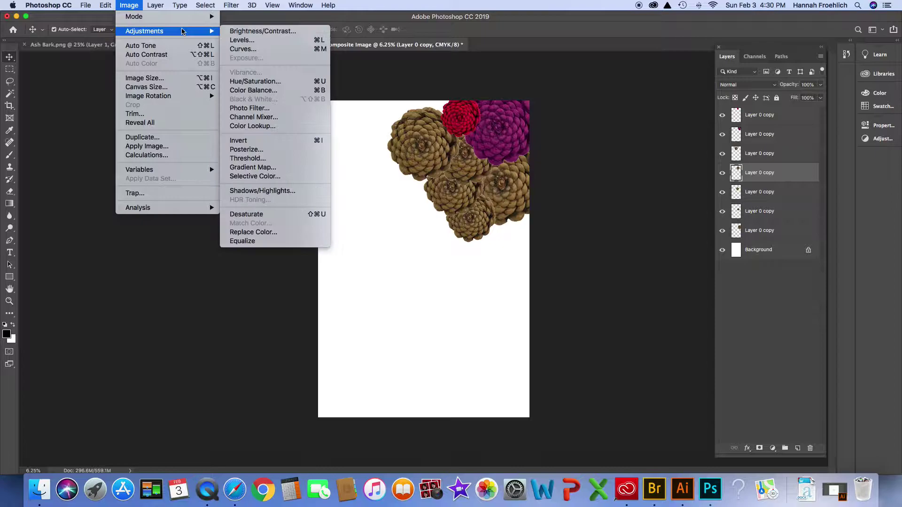
pyautogui.click(257, 94)
pyautogui.moveTo(208, 168); pyautogui.dragTo(227, 167)
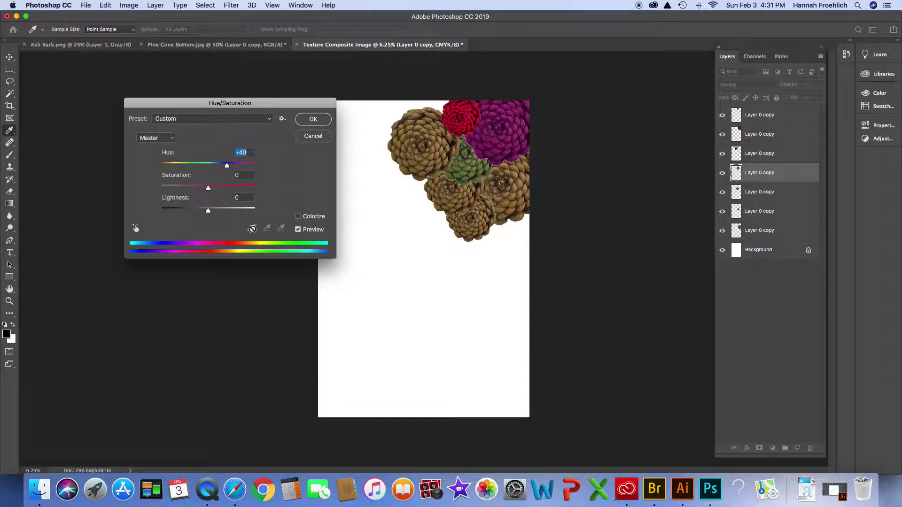
pyautogui.moveTo(208, 190); pyautogui.dragTo(223, 165)
pyautogui.moveTo(207, 212); pyautogui.dragTo(182, 214)
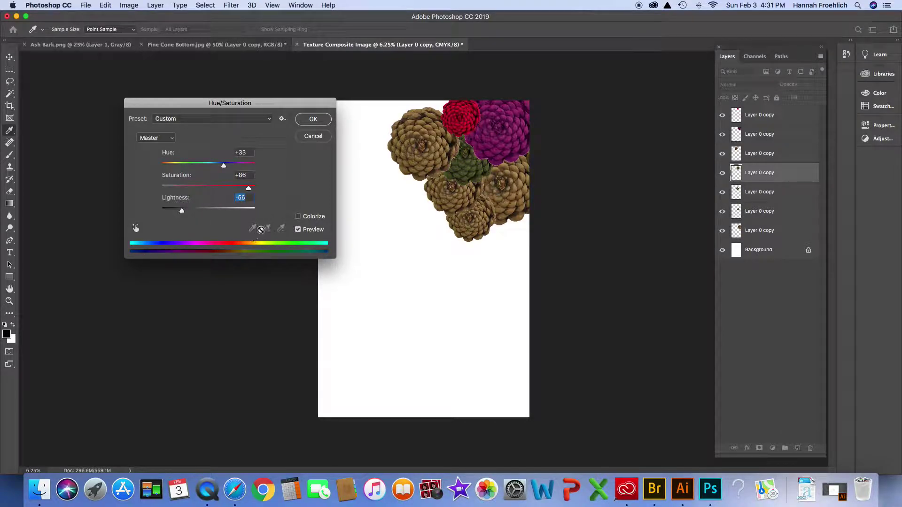
pyautogui.click(298, 217)
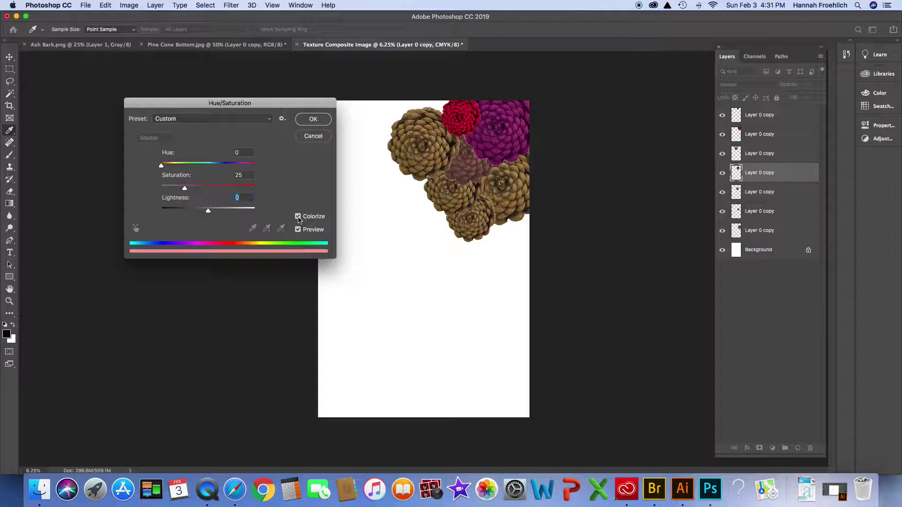
pyautogui.click(297, 217)
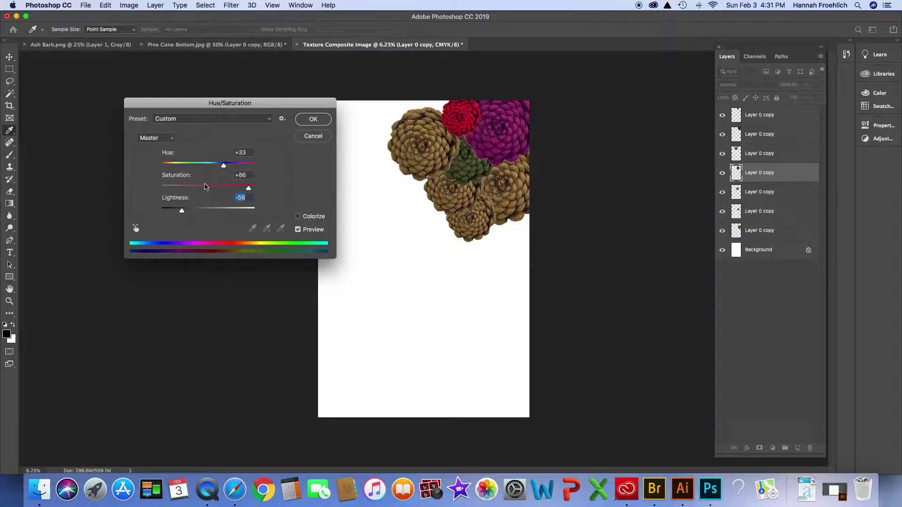
pyautogui.click(313, 136)
pyautogui.press('v')
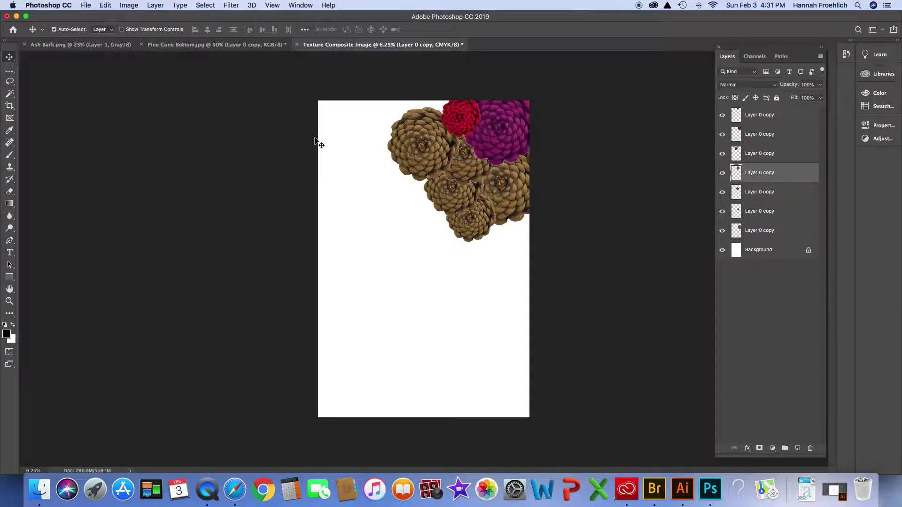
# Step: Copy the whole Ash Bark texture into the Texture Composite Image above all pine cones, and place it in the canvas's upper-left corner
pyautogui.click(781, 116)
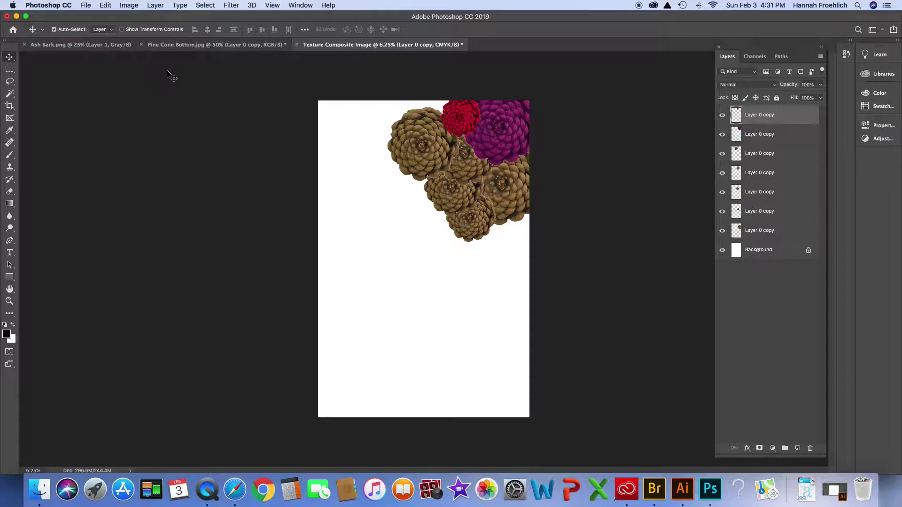
pyautogui.click(82, 49)
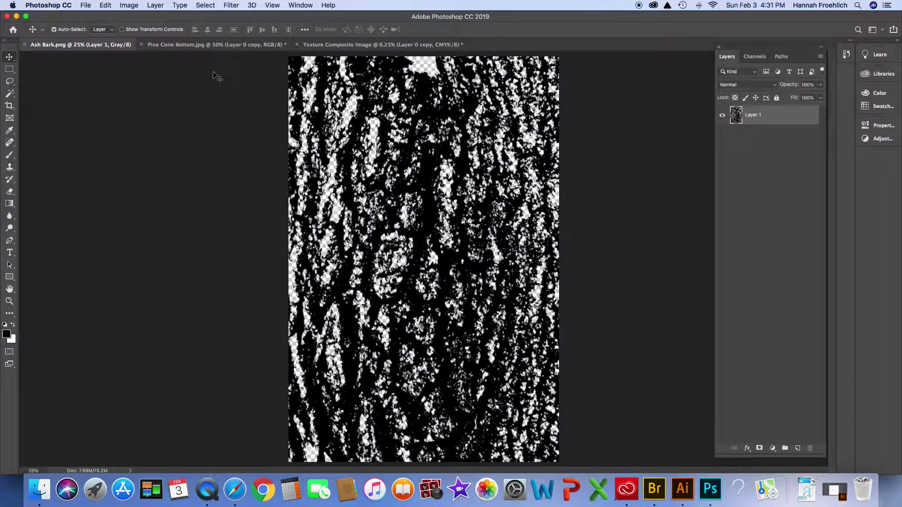
pyautogui.moveTo(272, 71); pyautogui.dragTo(580, 426)
pyautogui.click(359, 45)
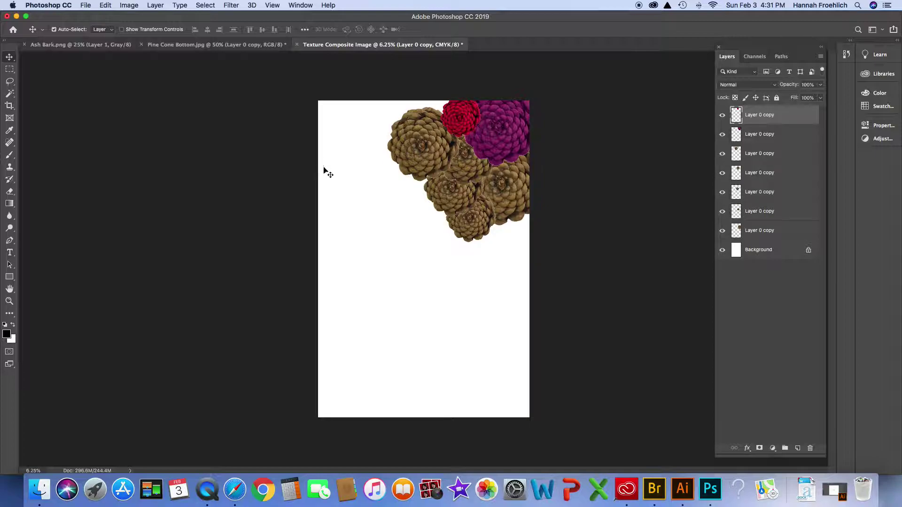
pyautogui.press('super+v')
pyautogui.moveTo(433, 264); pyautogui.dragTo(358, 161)
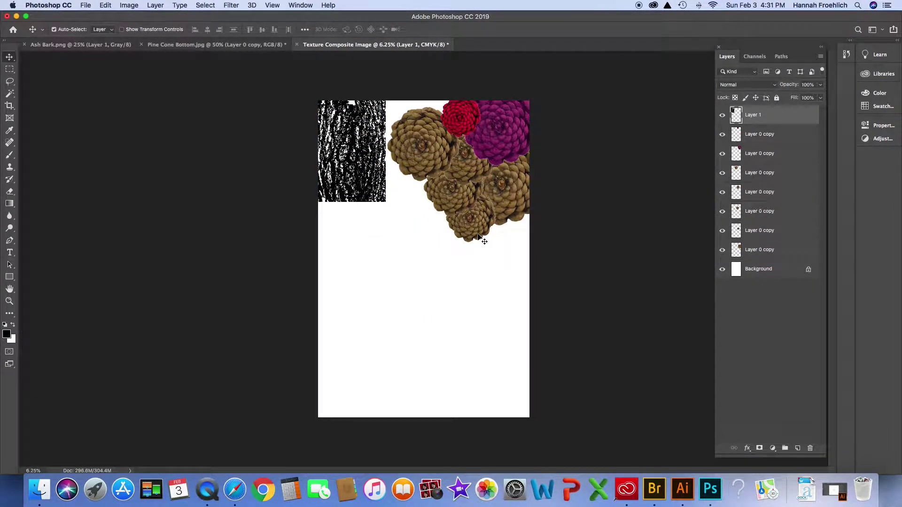
# Step: Scale the bark texture layer proportionally to 312.50% and align it so it covers the whole canvas
pyautogui.press('super')
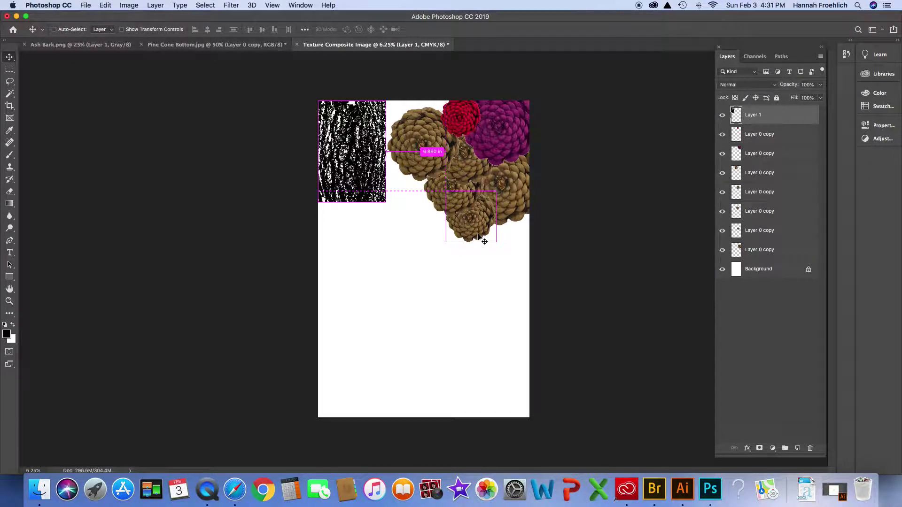
pyautogui.press('super+t')
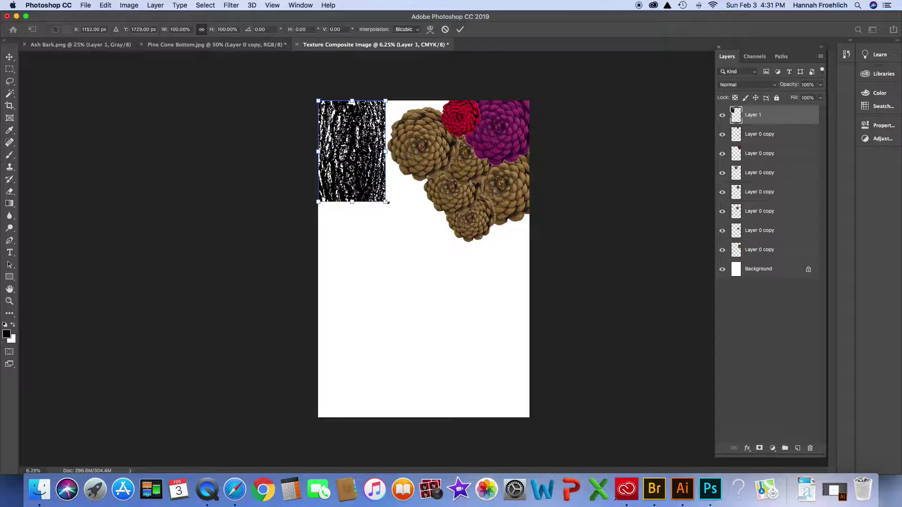
pyautogui.moveTo(384, 200); pyautogui.dragTo(551, 443)
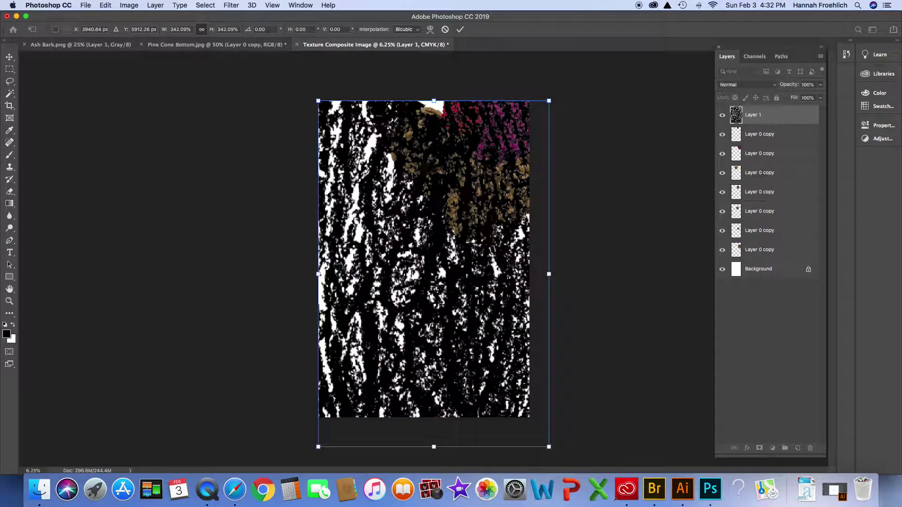
pyautogui.moveTo(448, 223); pyautogui.dragTo(424, 190)
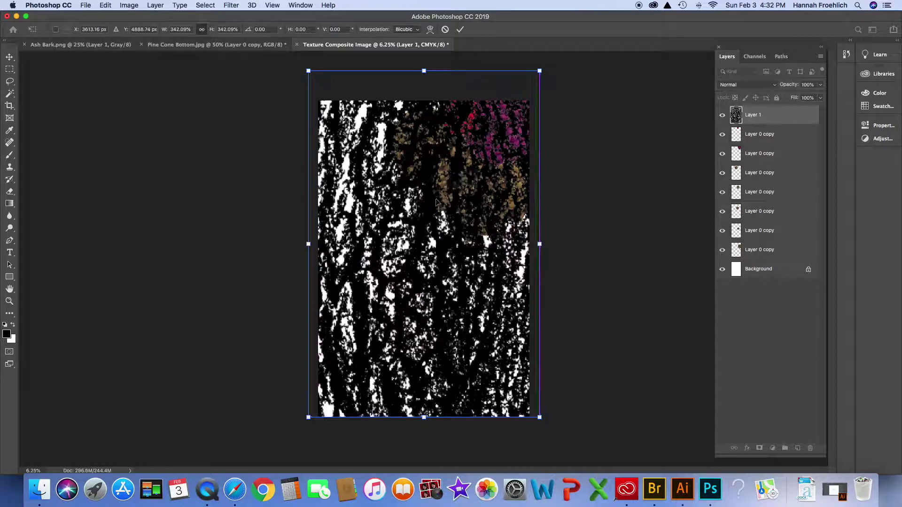
pyautogui.moveTo(424, 417)
pyautogui.mouseDown()
pyautogui.moveTo(423, 453)
pyautogui.moveTo(413, 402)
pyautogui.moveTo(413, 419)
pyautogui.mouseUp()
pyautogui.moveTo(425, 70); pyautogui.dragTo(416, 100)
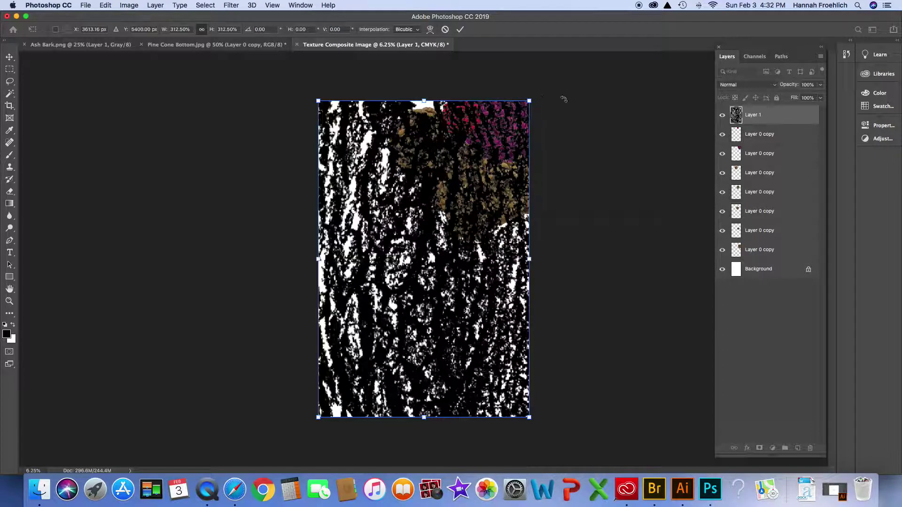
# Step: Lower the bark texture layer's opacity to 67% and apply its scaling
pyautogui.click(820, 85)
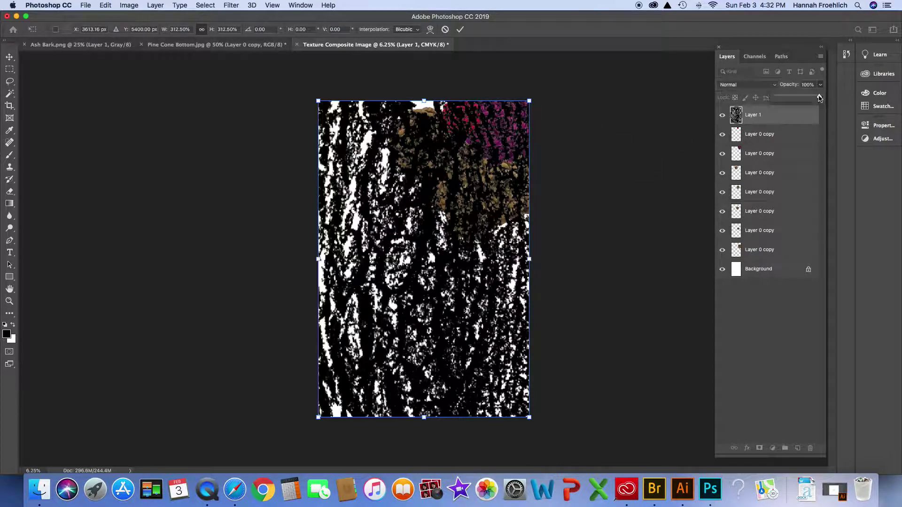
pyautogui.moveTo(819, 96); pyautogui.dragTo(805, 98)
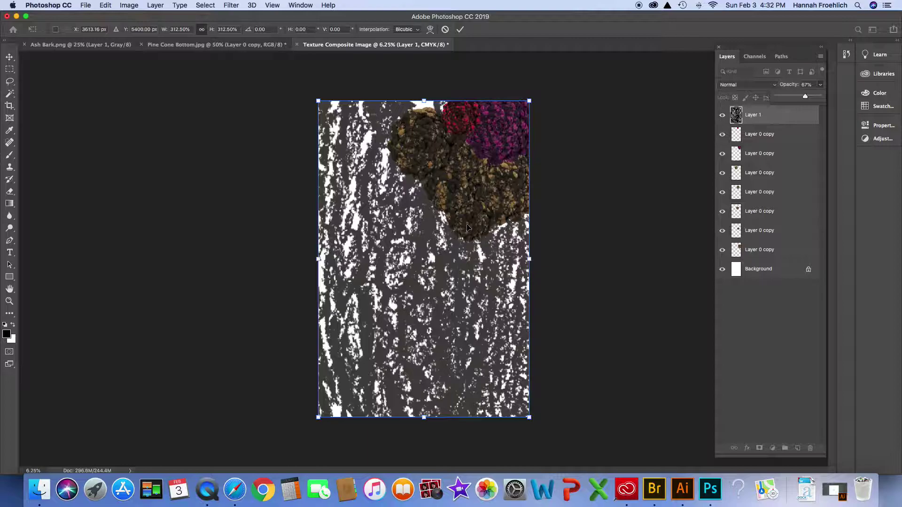
pyautogui.click(125, 6)
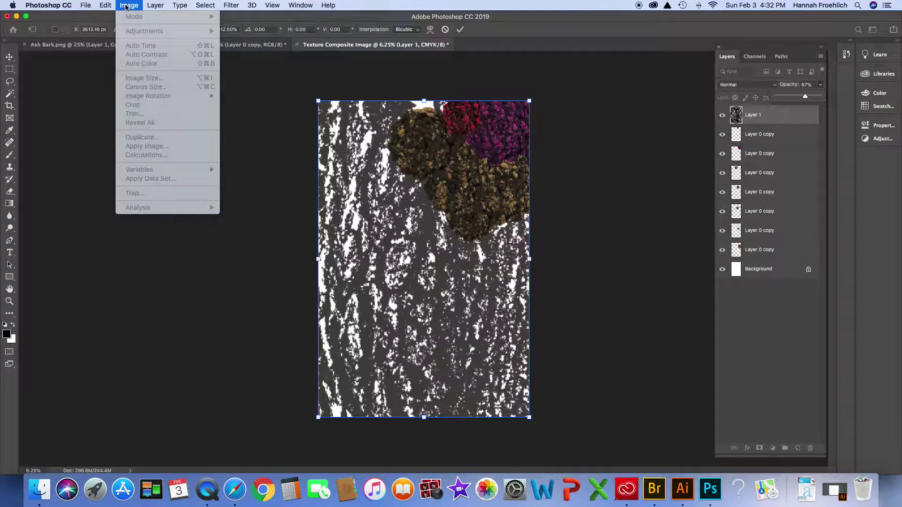
pyautogui.click(623, 113)
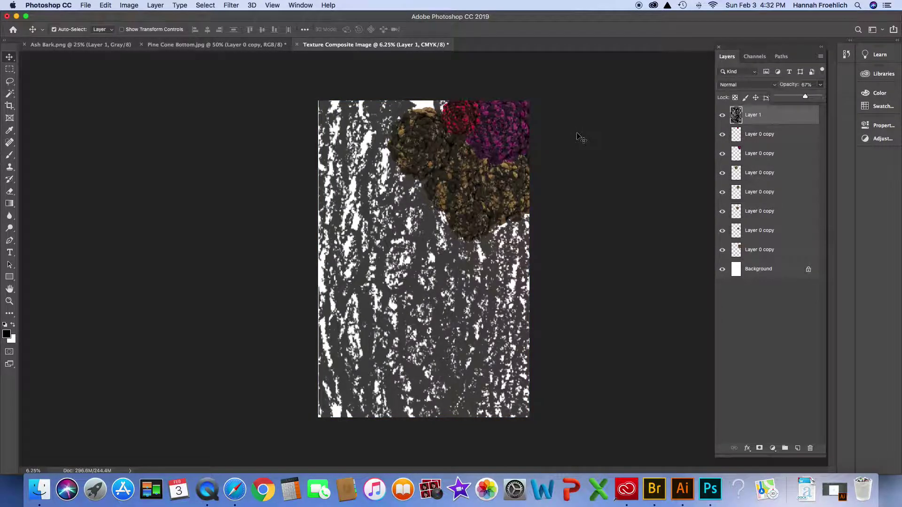
# Step: Check the composite's color mode and bit depth, keeping CMYK Color and 8 Bits/Channel
pyautogui.click(125, 7)
pyautogui.click(125, 7)
pyautogui.click(125, 7)
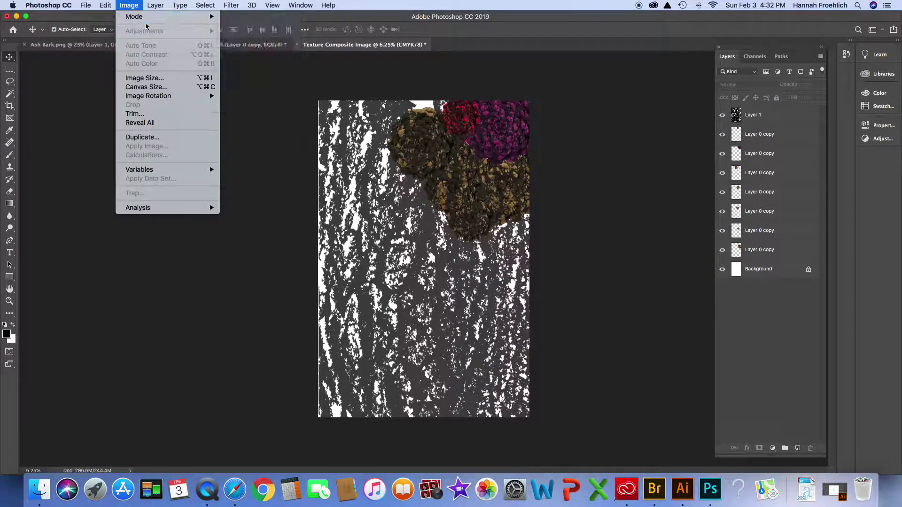
pyautogui.moveTo(153, 21)
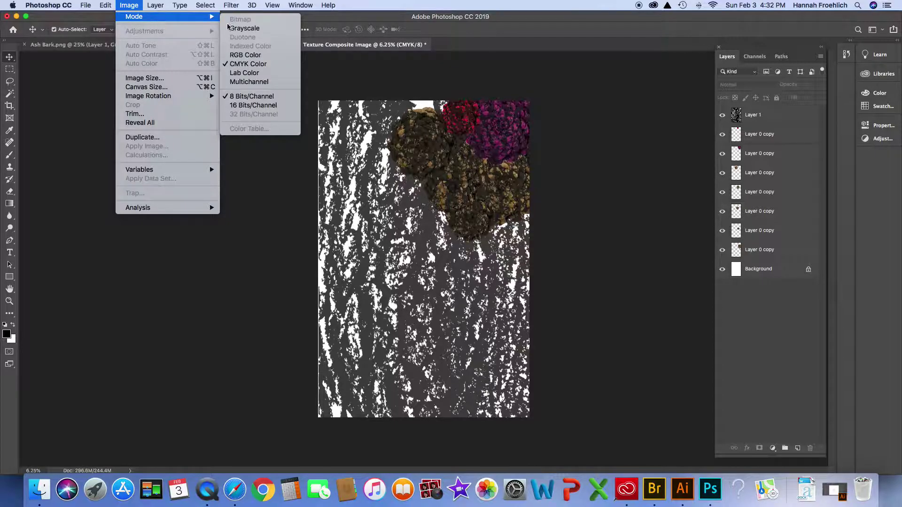
pyautogui.click(248, 65)
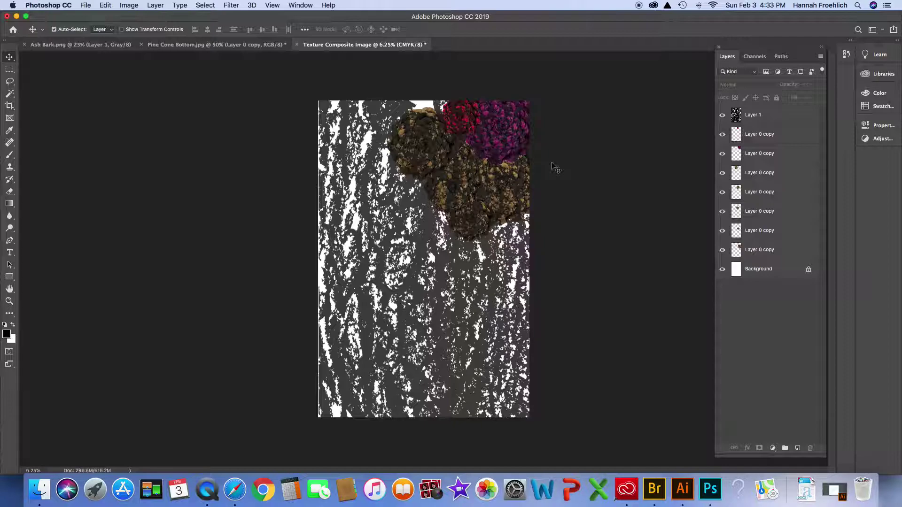
pyautogui.click(128, 6)
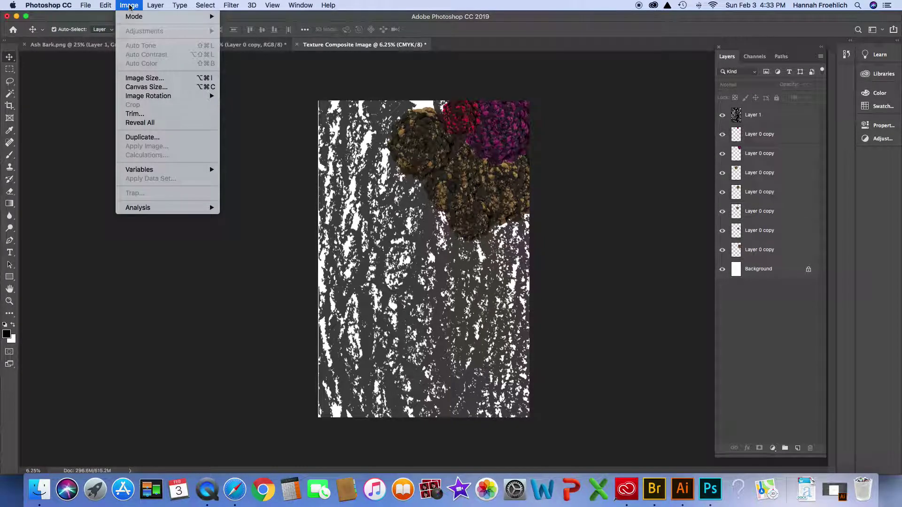
pyautogui.click(243, 98)
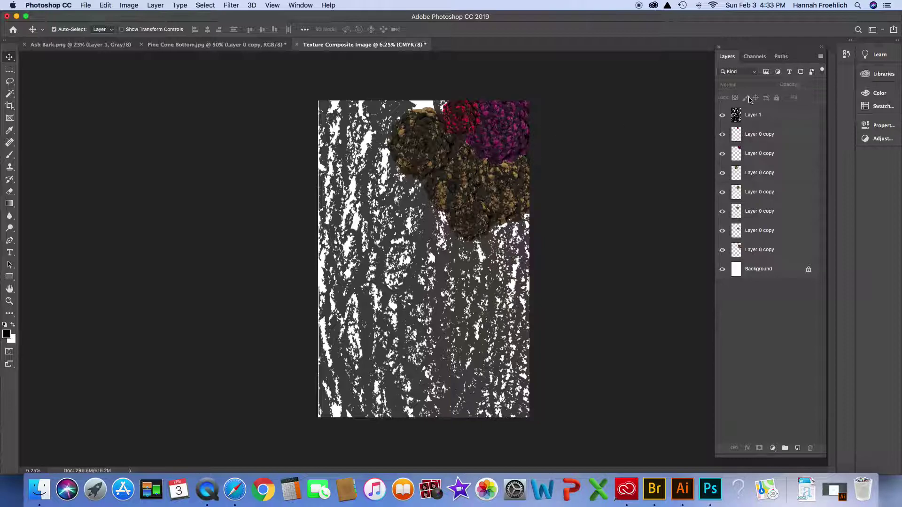
# Step: Set the bark texture layer's opacity to 50% and its fill to 63%
pyautogui.hotkey('alt', '.')
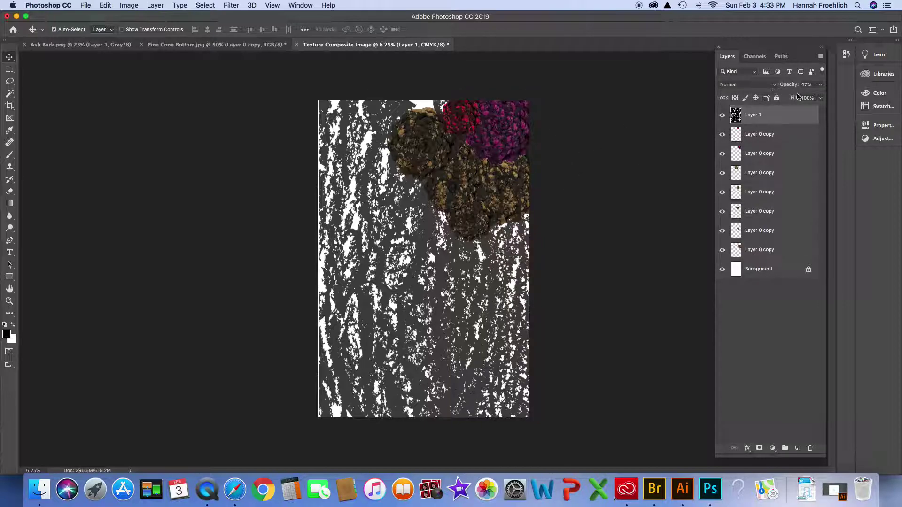
pyautogui.click(820, 85)
pyautogui.moveTo(806, 100); pyautogui.dragTo(797, 99)
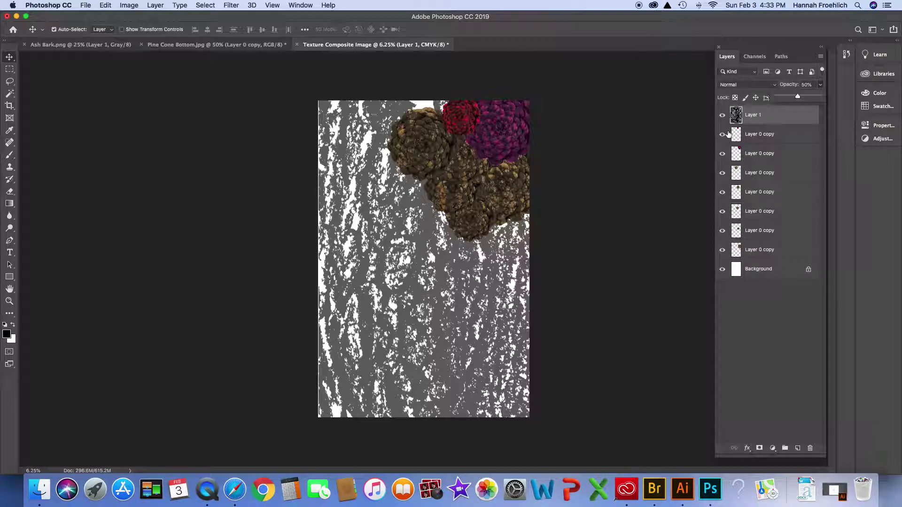
pyautogui.click(821, 85)
pyautogui.click(821, 99)
pyautogui.moveTo(820, 111)
pyautogui.mouseDown()
pyautogui.moveTo(782, 110)
pyautogui.moveTo(804, 111)
pyautogui.mouseUp()
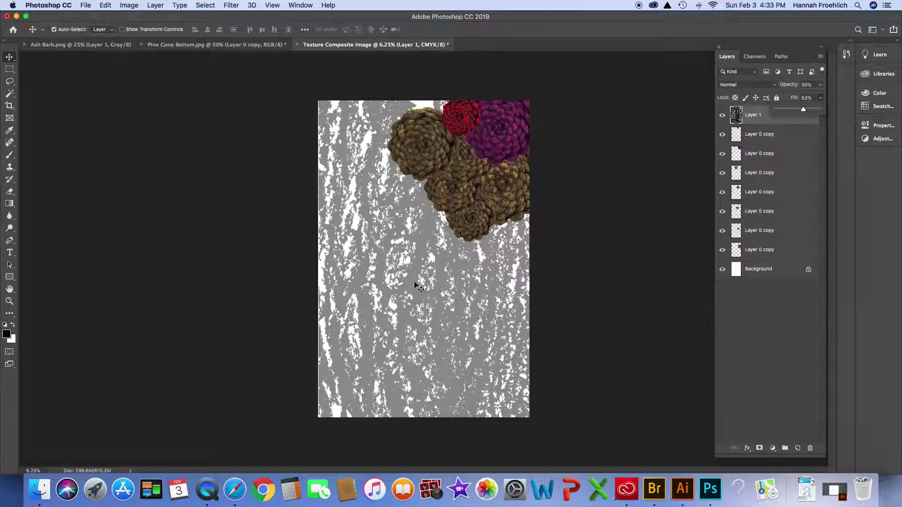
# Step: Rescale the bark texture layer with Free Transform, enlarging it to 116.27% and reducing it to 99.82% to match the canvas width
pyautogui.click(429, 268)
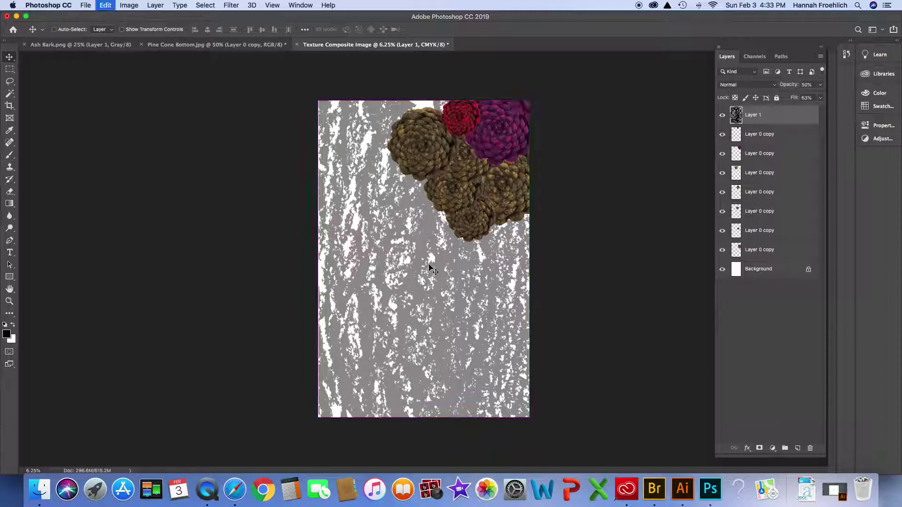
pyautogui.press('super+t')
pyautogui.moveTo(527, 417); pyautogui.dragTo(571, 437)
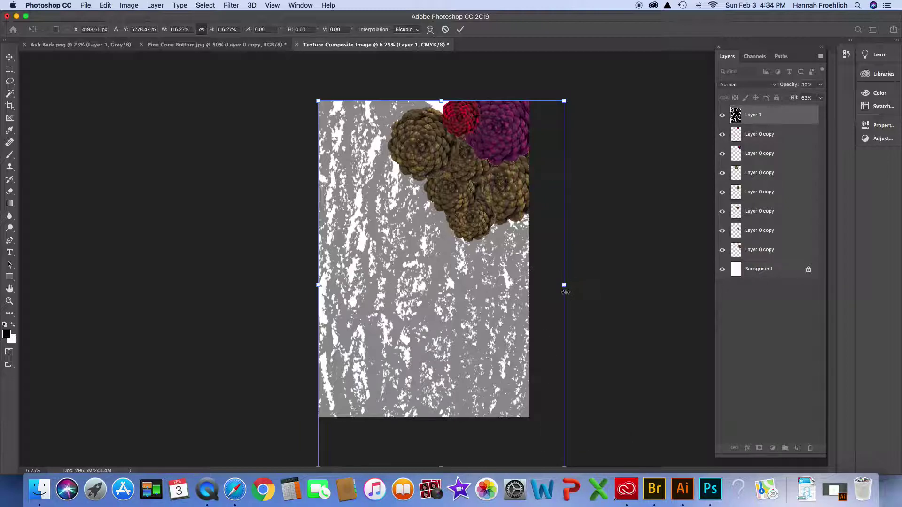
pyautogui.moveTo(564, 284); pyautogui.dragTo(534, 284)
# Step: Nudge the bark texture layer upward until it lines up with the canvas's top and bottom edges
pyautogui.press('Up')
pyautogui.press('Up')
pyautogui.press('Up')
pyautogui.press('Up')
pyautogui.press('Up')
pyautogui.press('Up')
pyautogui.press('Up')
pyautogui.press('Up')
pyautogui.press('Up')
pyautogui.press('Up')
pyautogui.press('Up')
pyautogui.press('Up')
pyautogui.press('Up')
pyautogui.press('Up')
pyautogui.press('Up')
pyautogui.press('Up')
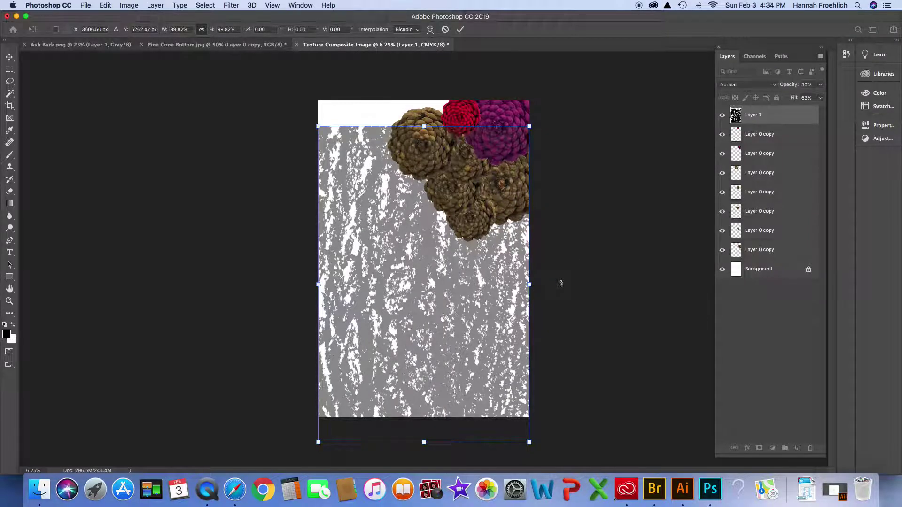
pyautogui.press('Up')
pyautogui.press('Up')
pyautogui.press('Up')
pyautogui.press('Up')
pyautogui.press('Up')
pyautogui.press('Up')
pyautogui.press('Up')
pyautogui.press('Up')
pyautogui.press('Up')
pyautogui.press('Up')
pyautogui.press('Up')
pyautogui.press('Up')
pyautogui.press('Up')
pyautogui.press('Up')
pyautogui.press('Up')
pyautogui.press('Up')
pyautogui.press('Up')
pyautogui.press('Up')
pyautogui.press('Up')
pyautogui.press('Up')
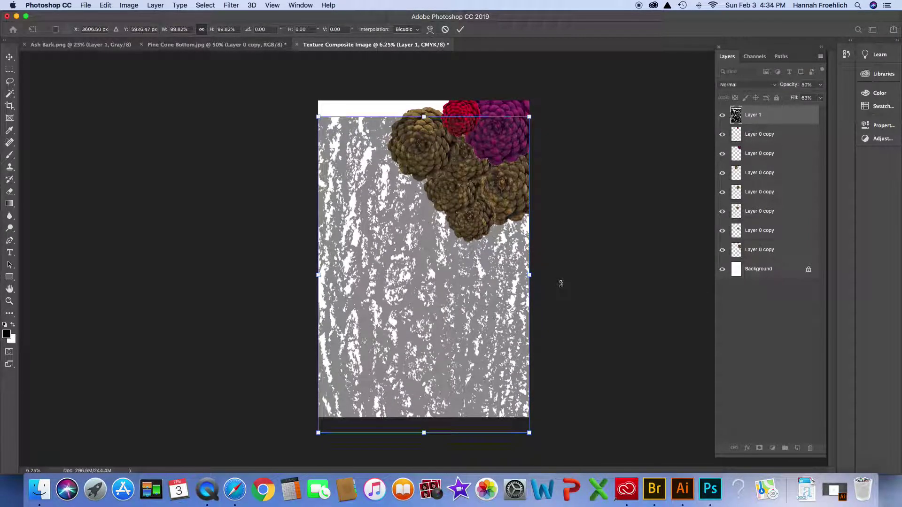
pyautogui.press('Up')
pyautogui.press('Up')
pyautogui.press('Up')
pyautogui.press('Up')
pyautogui.press('Up')
pyautogui.press('Up')
pyautogui.press('Up')
pyautogui.press('Up')
pyautogui.press('Up')
pyautogui.press('Up')
pyautogui.press('Up')
pyautogui.press('Up')
pyautogui.press('Up')
pyautogui.press('Up')
pyautogui.press('Up')
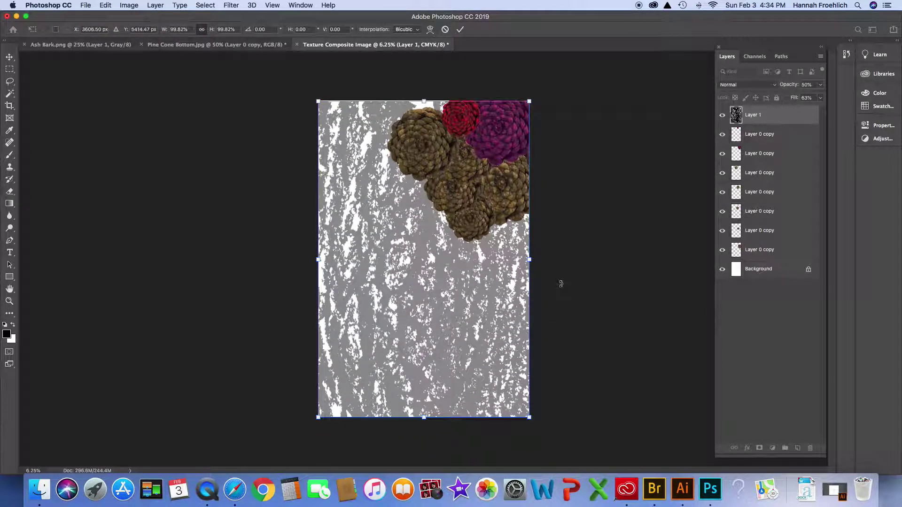
# Step: Raise the bark texture layer's opacity to 63% and apply the transform
pyautogui.click(820, 85)
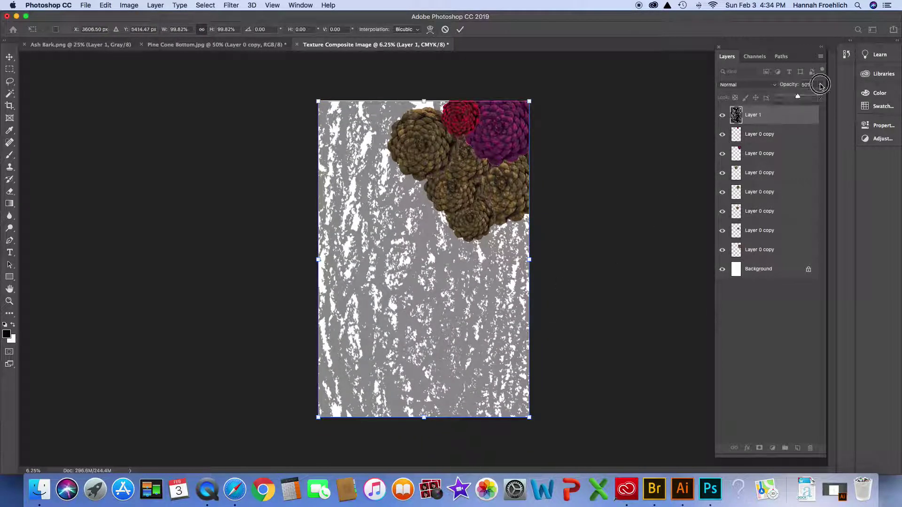
pyautogui.moveTo(799, 97); pyautogui.dragTo(803, 97)
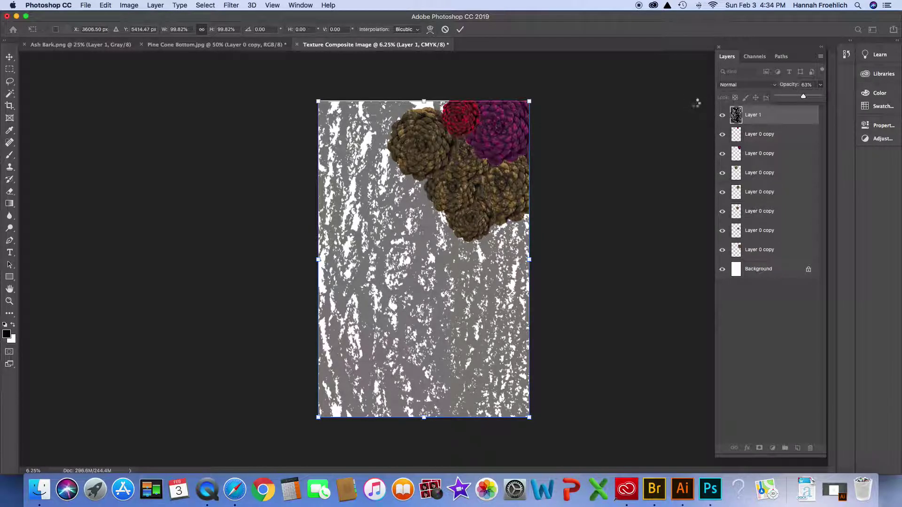
pyautogui.press('Return')
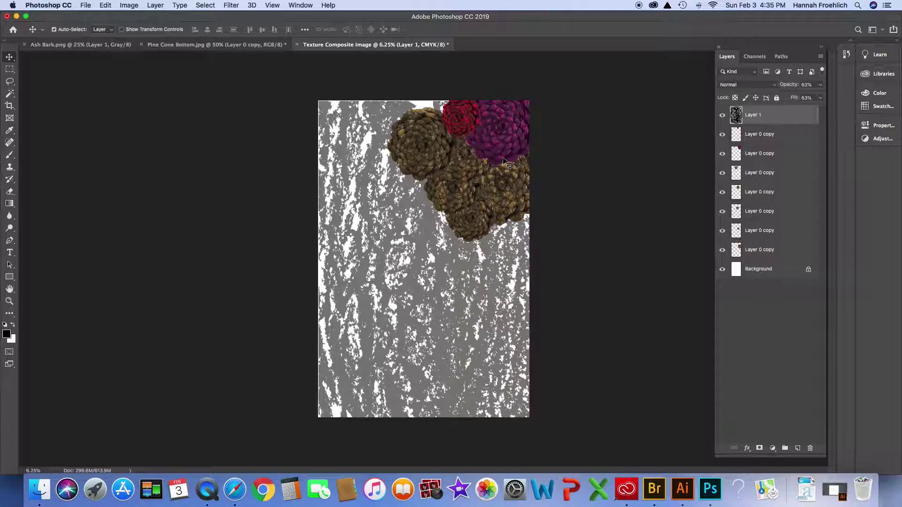
# Step: Hide and show the bark texture layer to compare the composite with and without the overlay
pyautogui.click(722, 116)
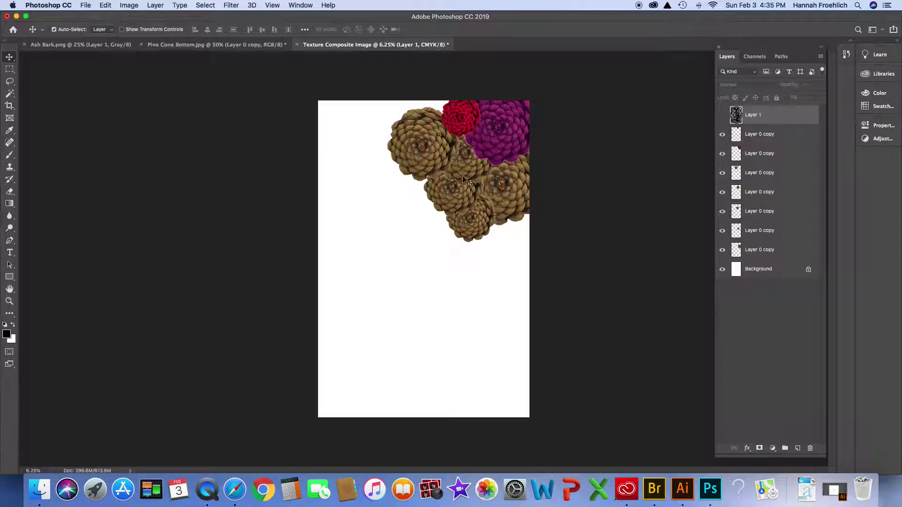
pyautogui.click(722, 116)
pyautogui.click(722, 117)
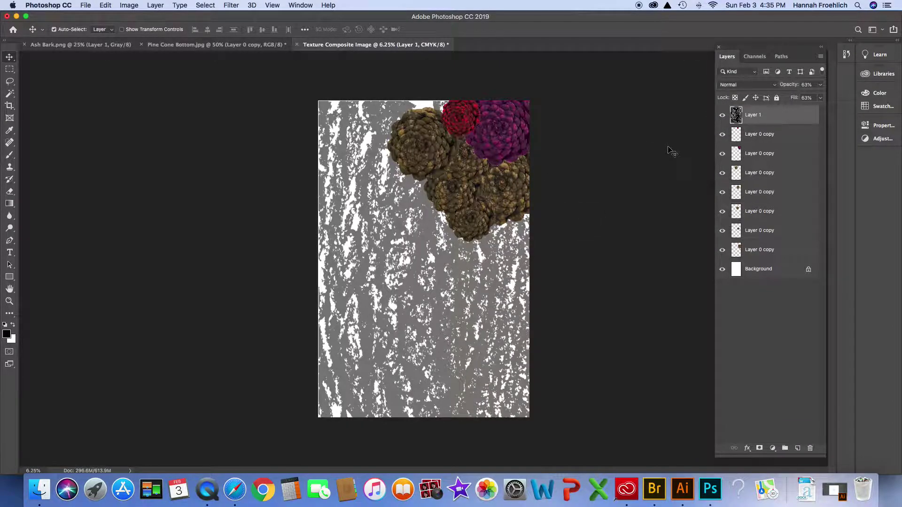